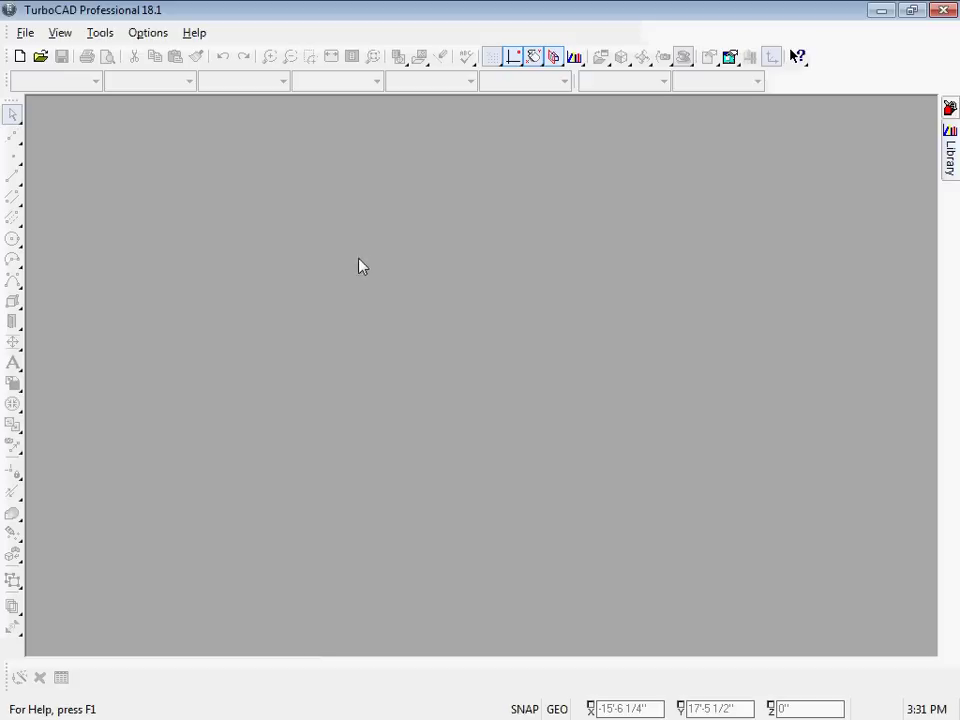
Create a new drawing, Drawing3, from the Architectural_white template.
left_click(19, 56)
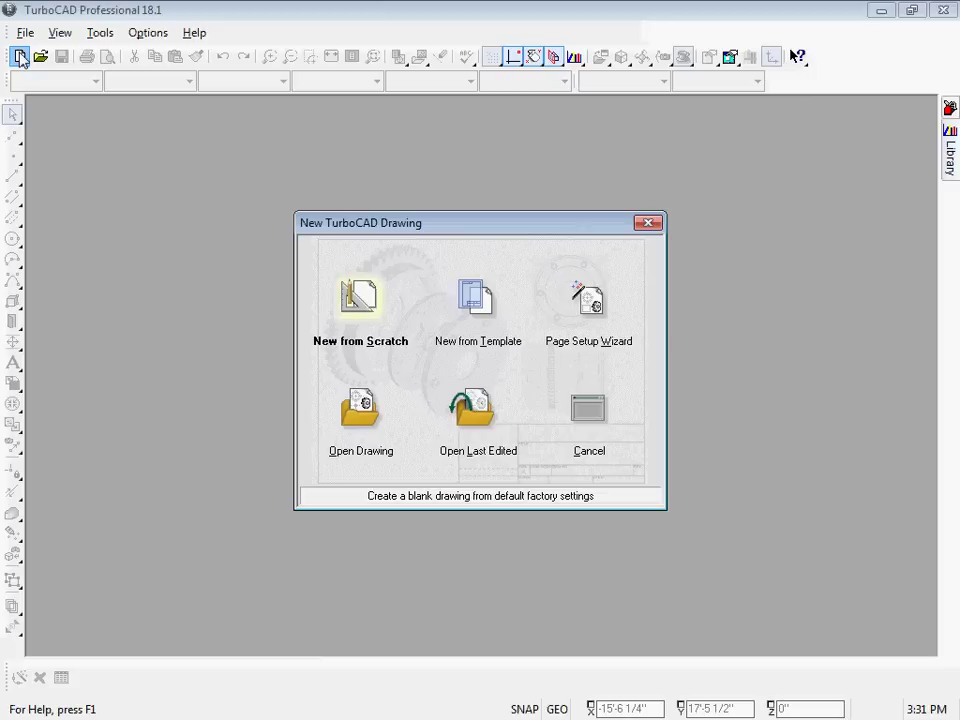
left_click(462, 305)
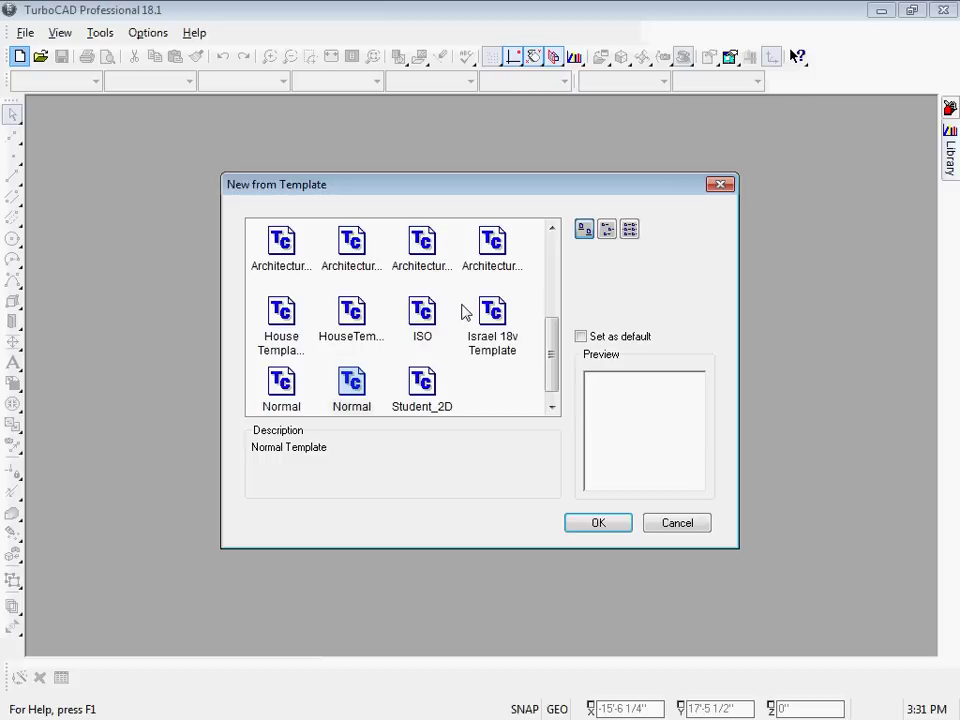
left_click(494, 250)
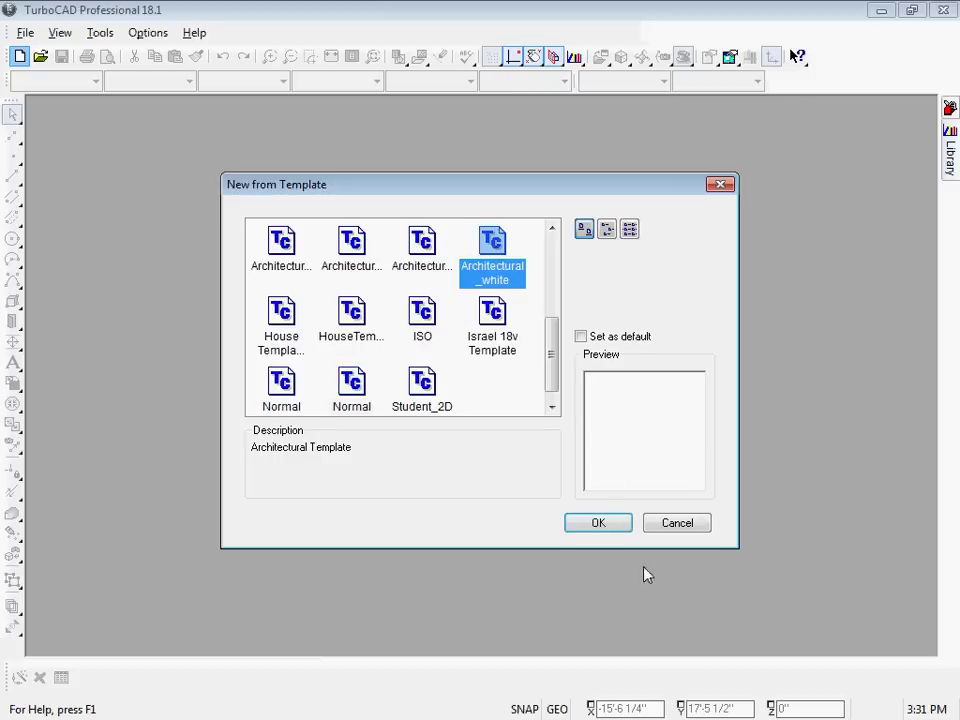
left_click(618, 520)
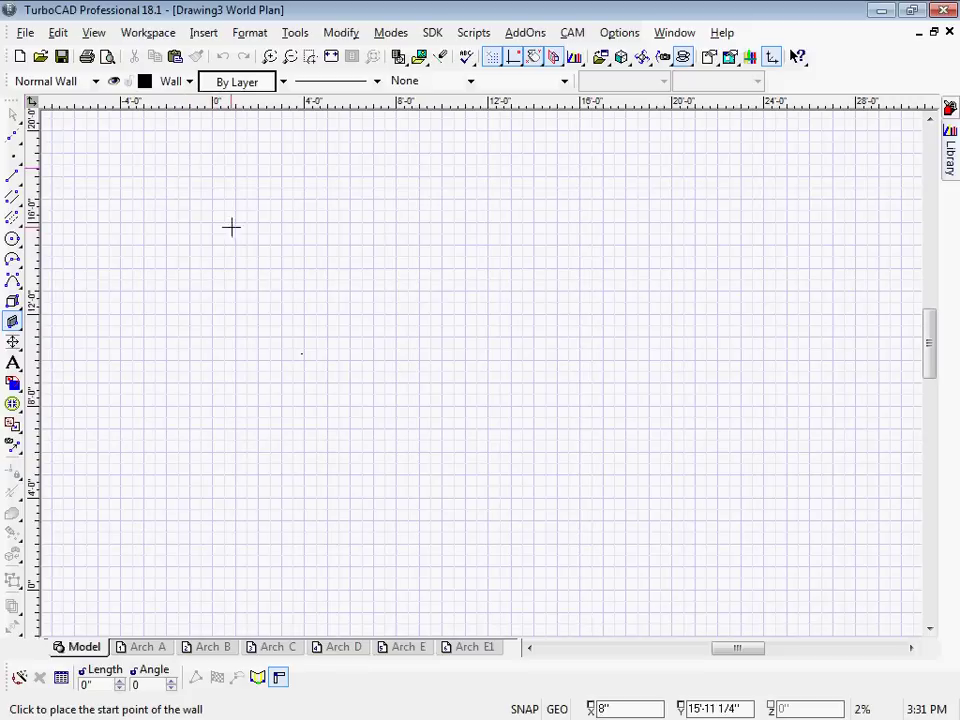
Turn on the Style Manager palette and Architecture toolbar, docking the toolbar under the property bar.
left_click(311, 55)
left_click(295, 32)
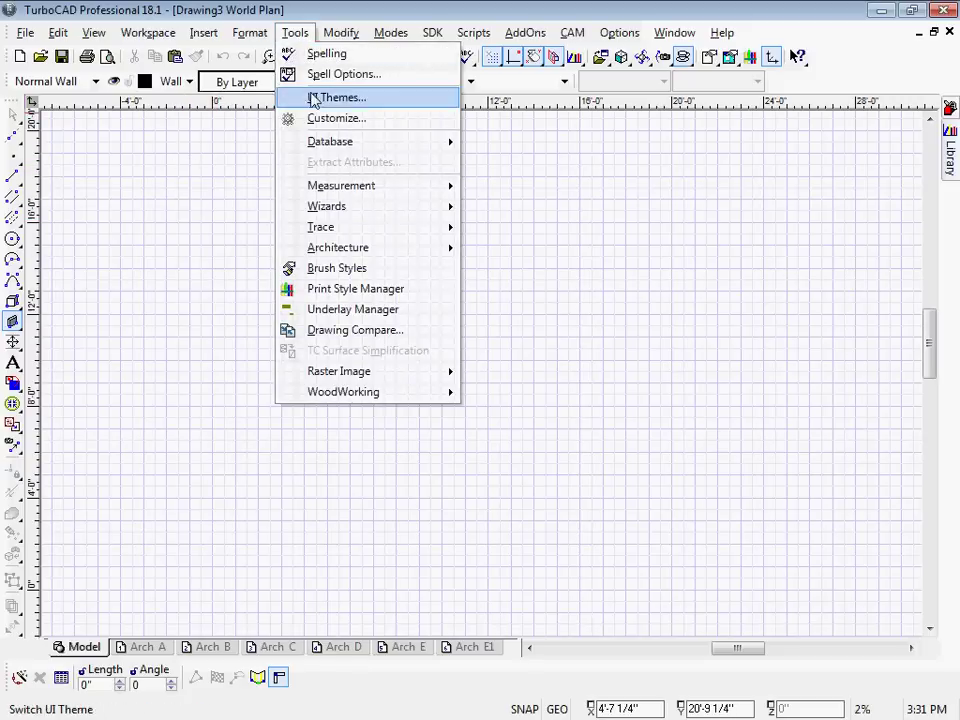
key("Escape")
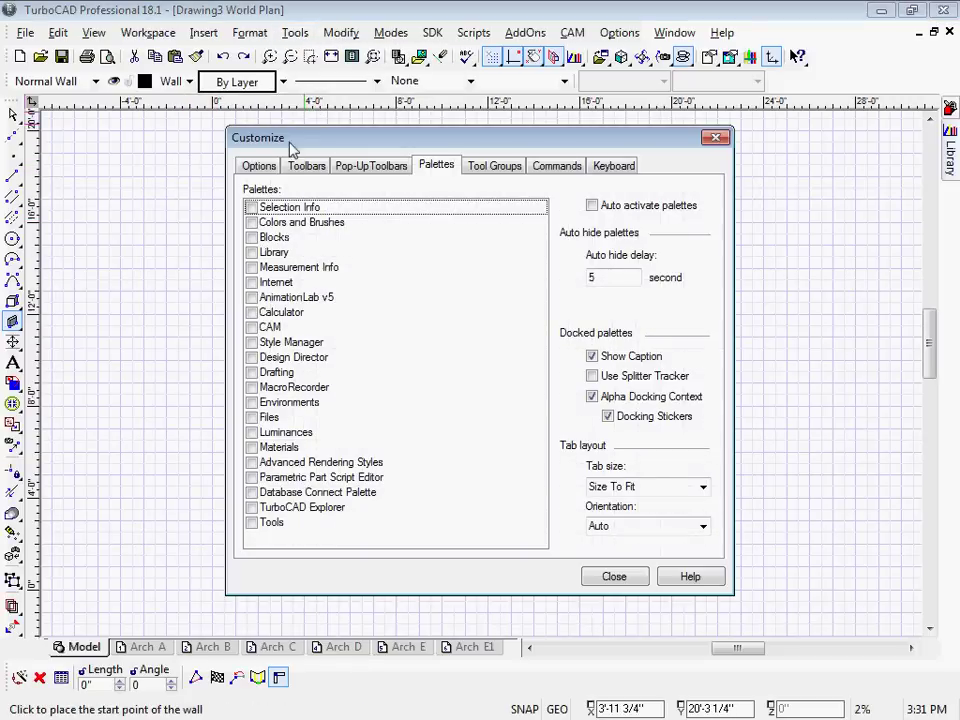
left_click(251, 343)
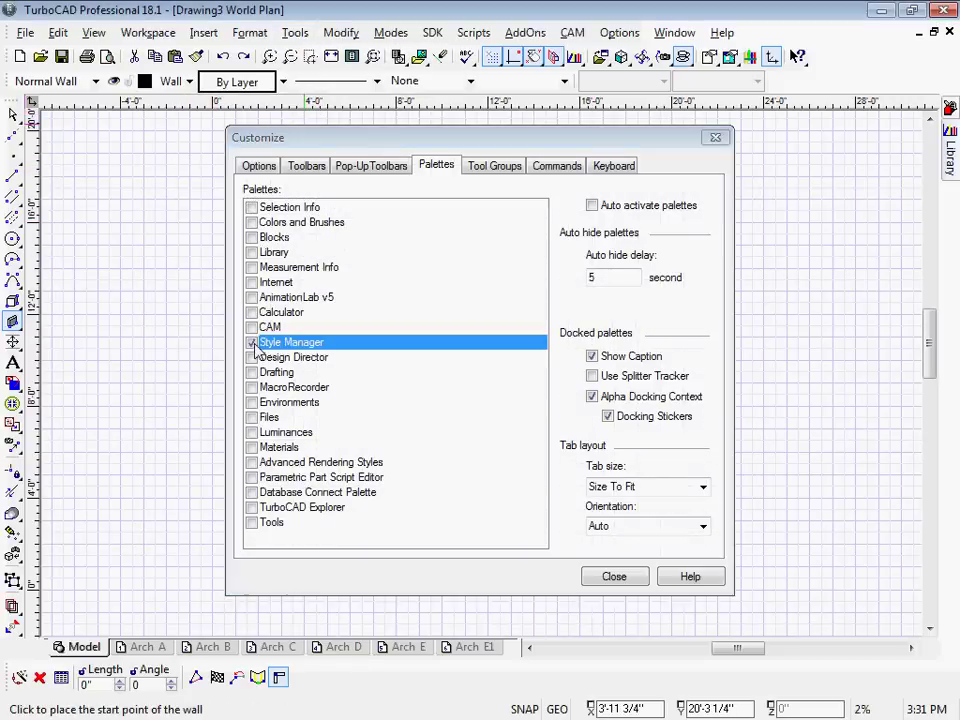
left_click(309, 166)
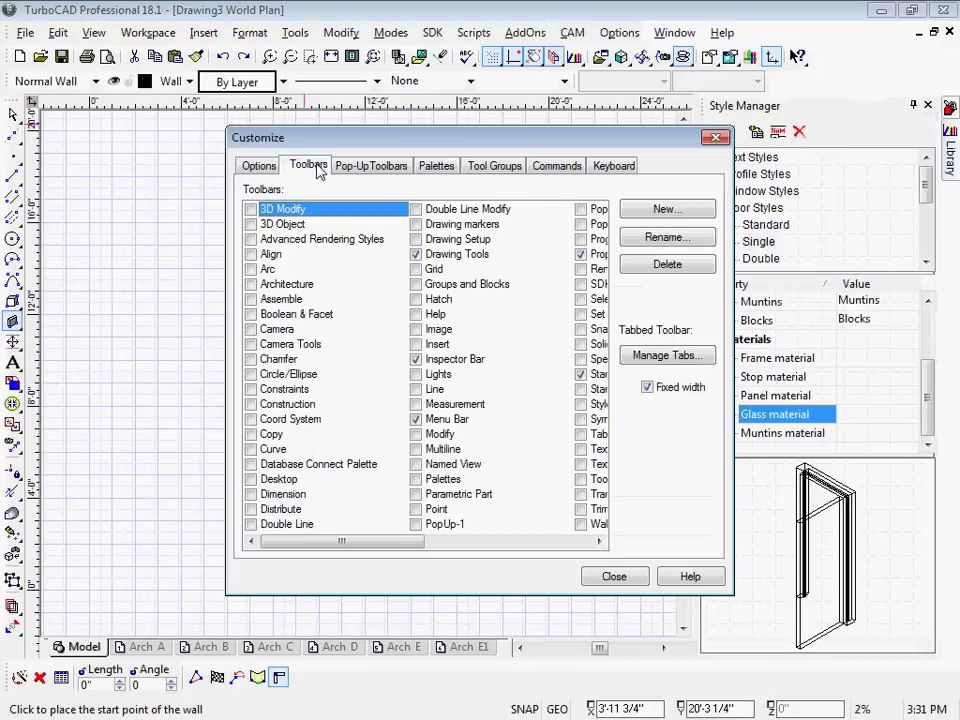
left_click(251, 284)
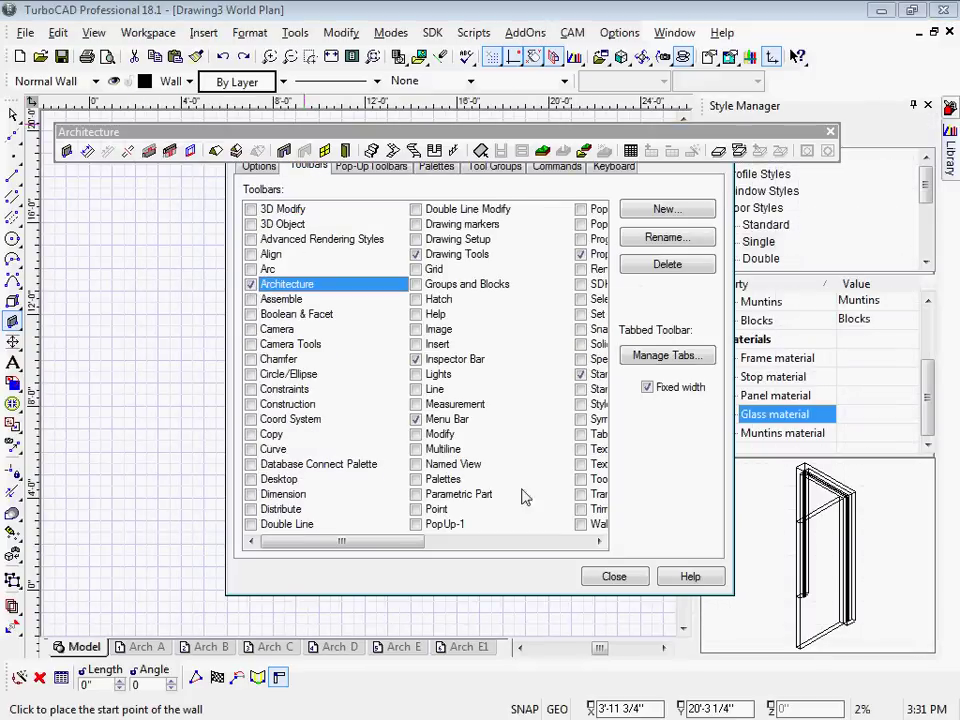
left_click(621, 579)
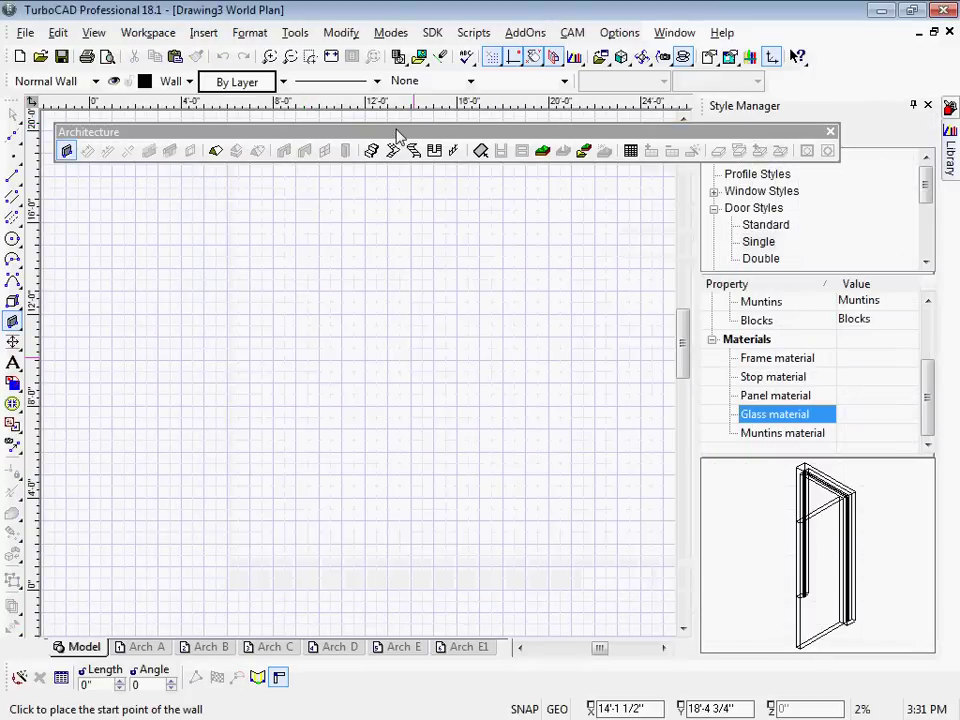
left_click_drag(396, 128, 371, 103)
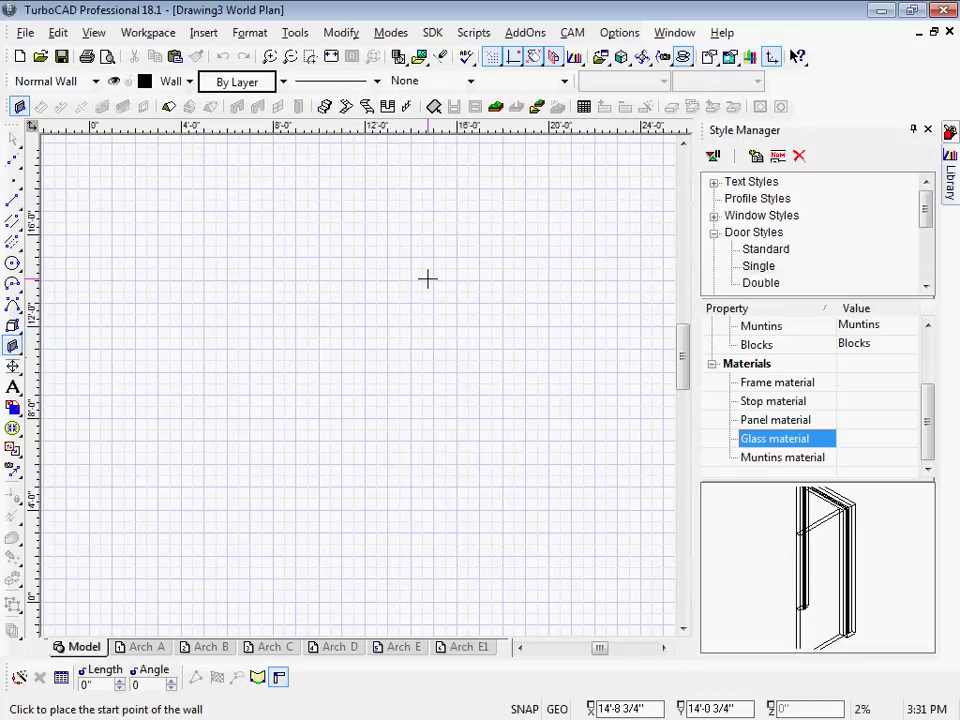
Switch Style Manager to the Profile Styles category with Delay Style Modification turned off.
left_click(745, 199)
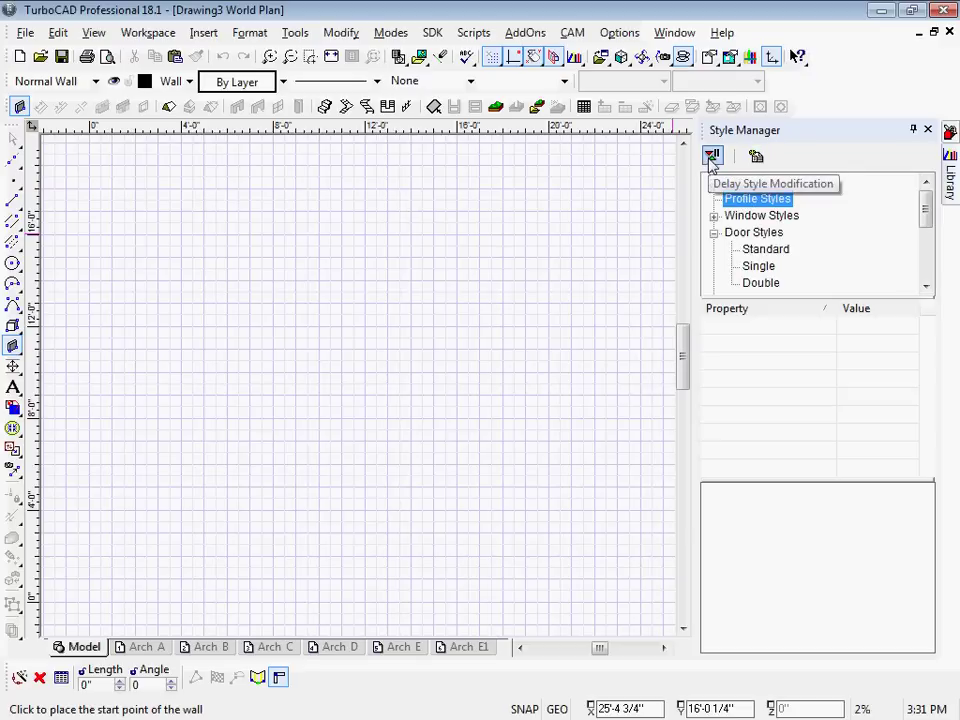
left_click(709, 158)
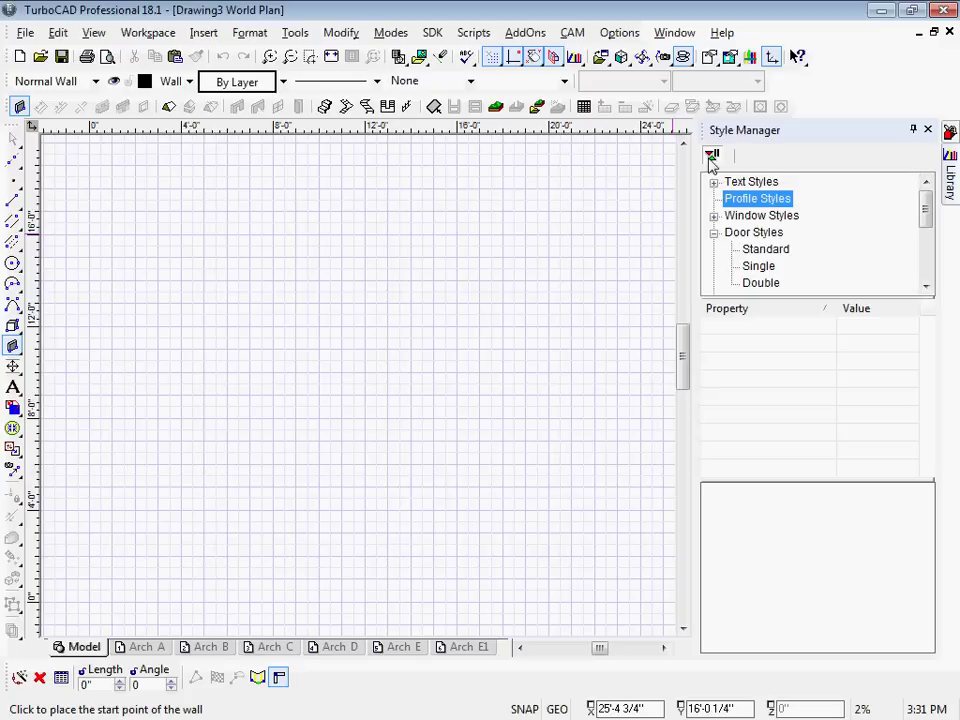
left_click(711, 160)
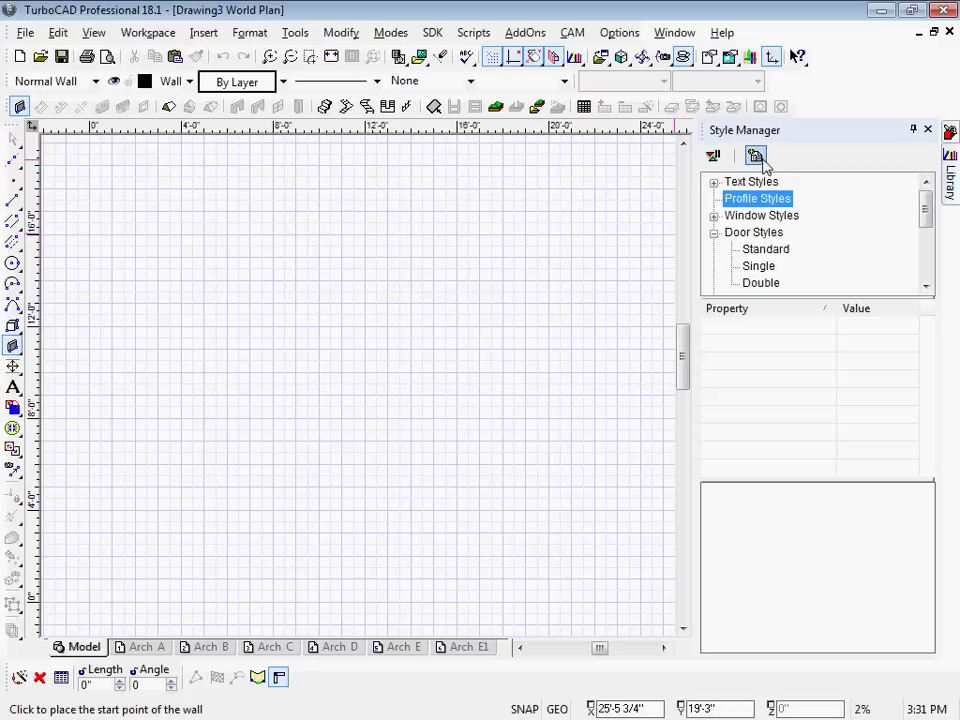
Create a new profile style named 'Door Light' and zoom out in its editing view.
left_click(756, 158)
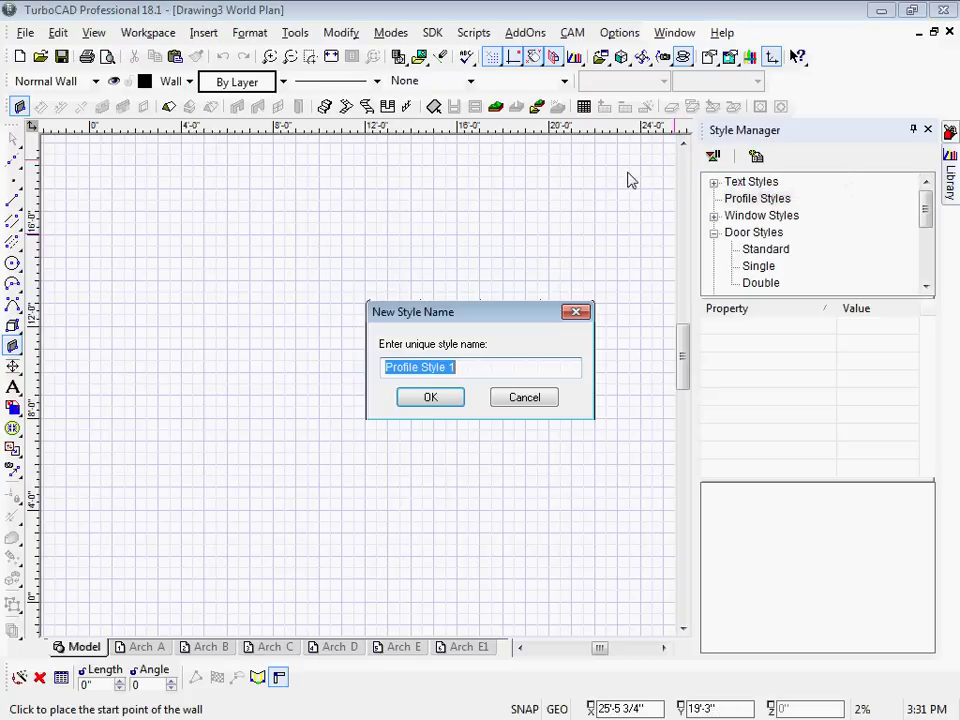
key("BackSpace")
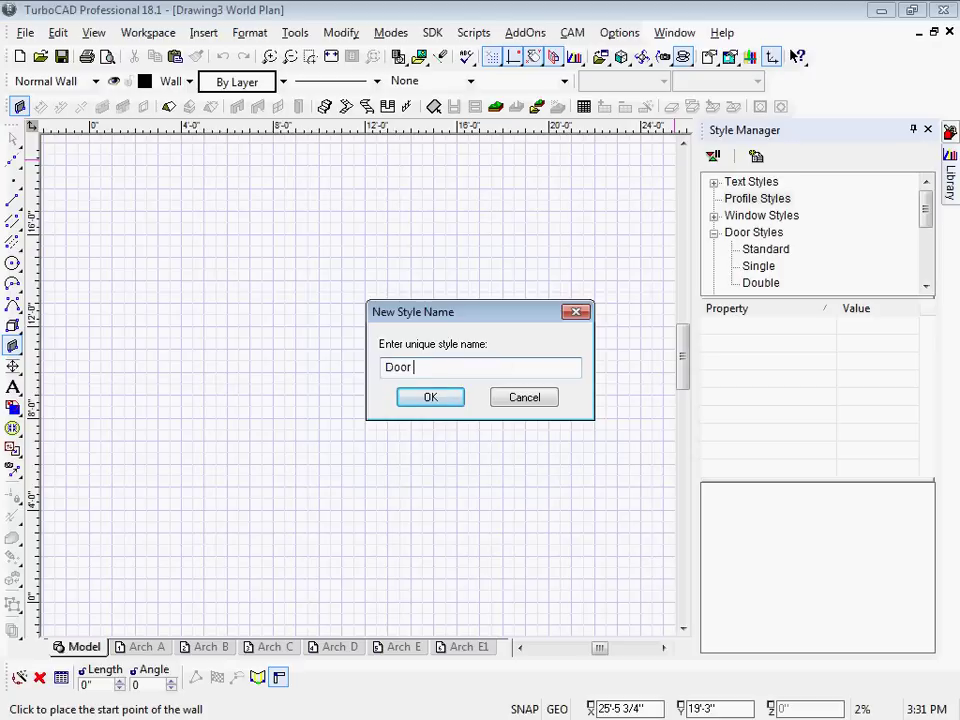
key("Return")
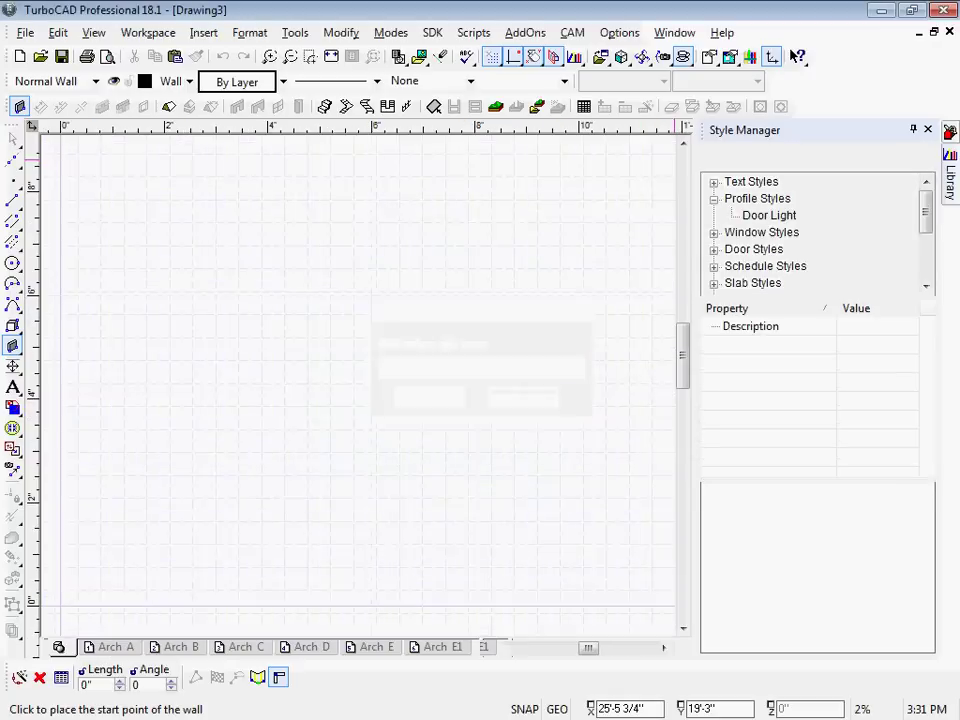
scroll(358, 386, "down", 4)
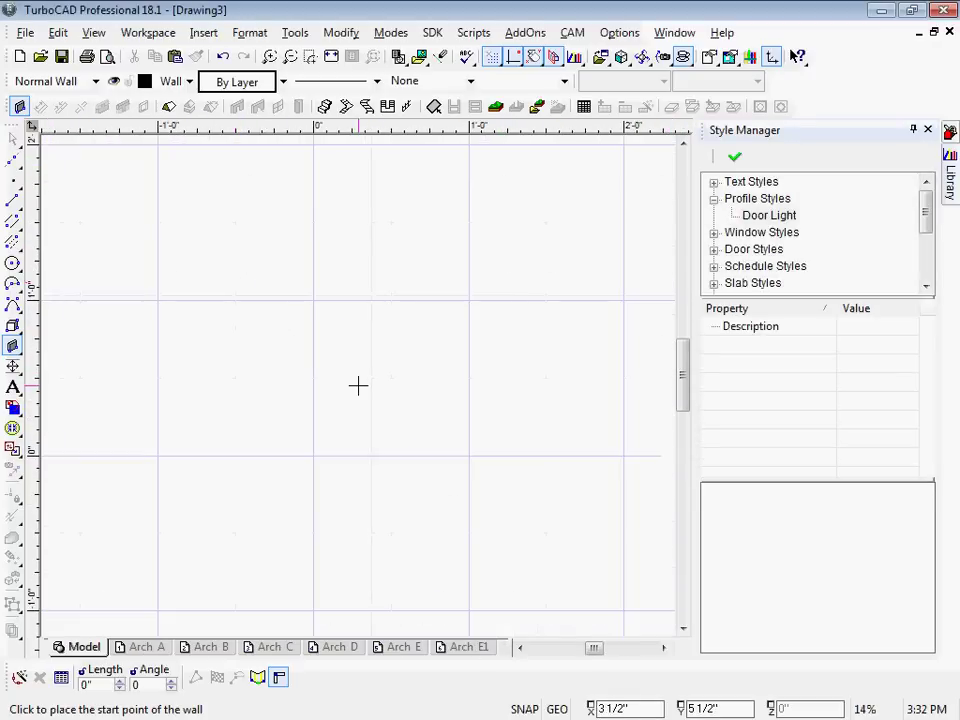
Draw the door outline rectangle with Size A 3' and Size B 6'8".
left_click(11, 200)
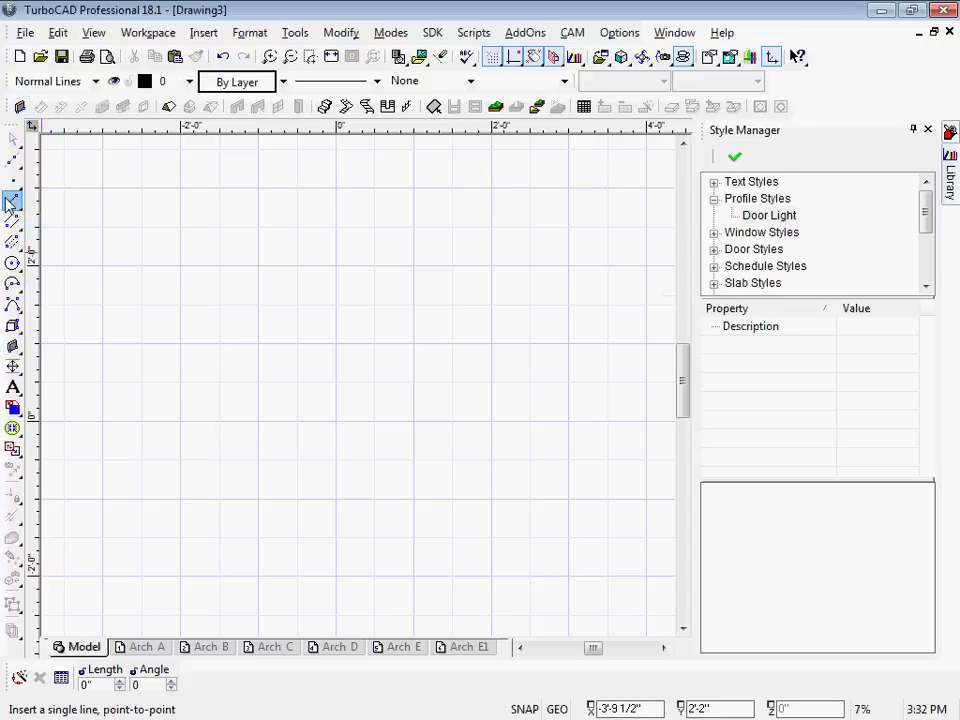
left_click_drag(11, 200, 33, 234)
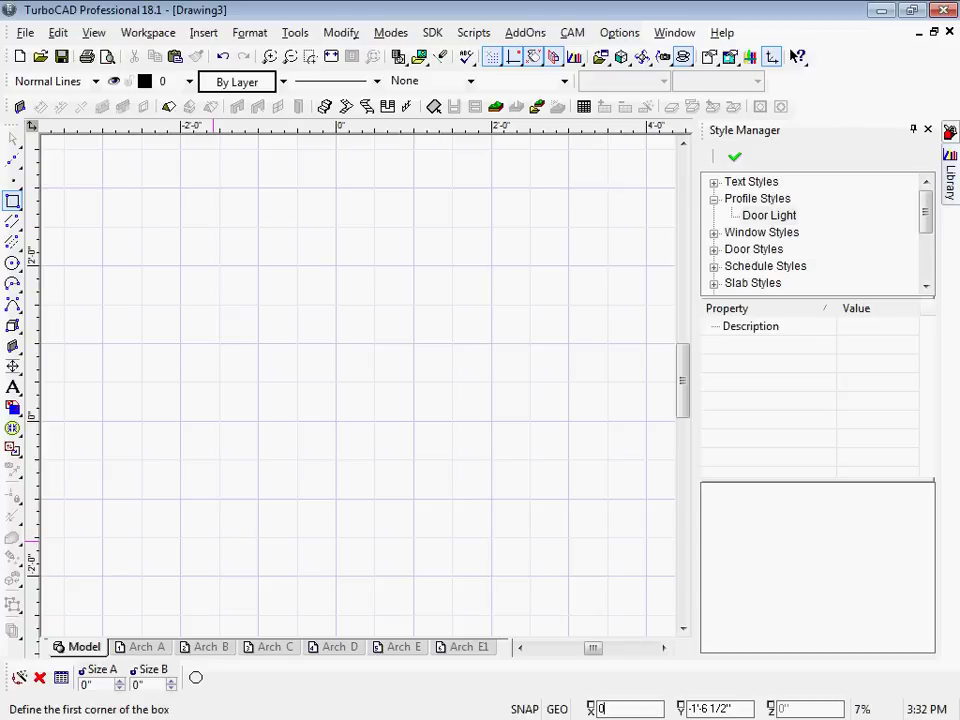
left_click(213, 541)
key("Tab")
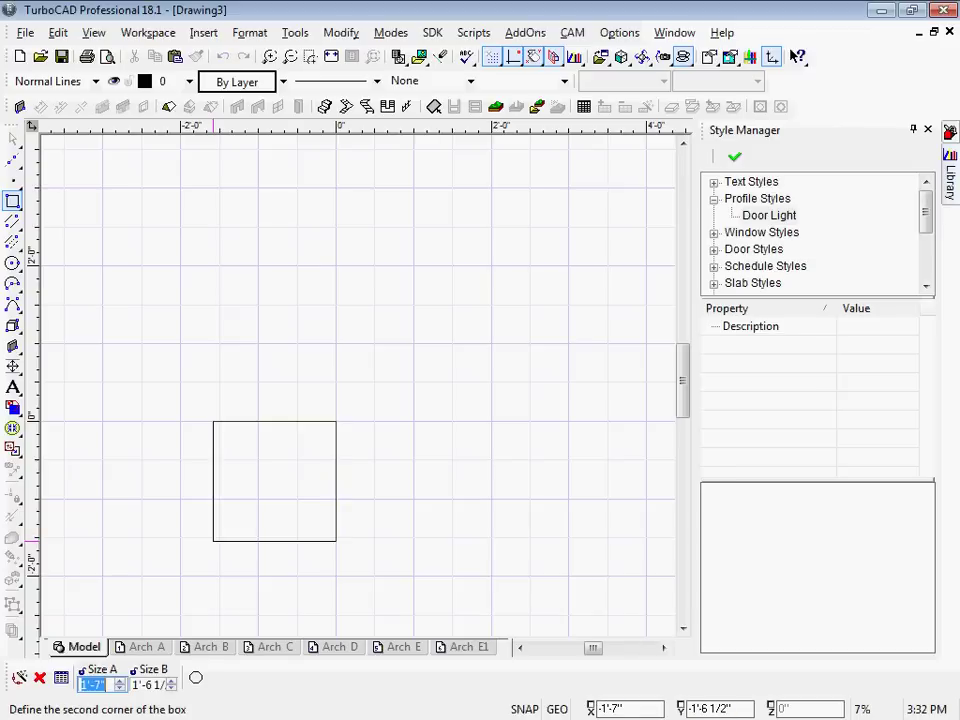
type("3'")
key("BackSpace")
type("'")
key("Tab")
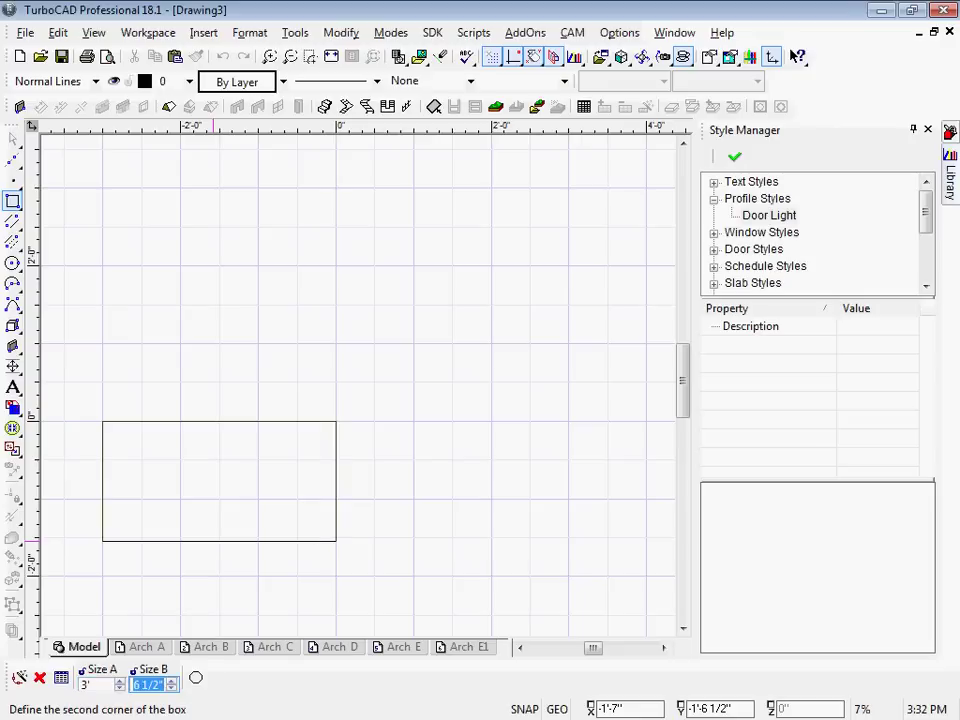
type("6'")
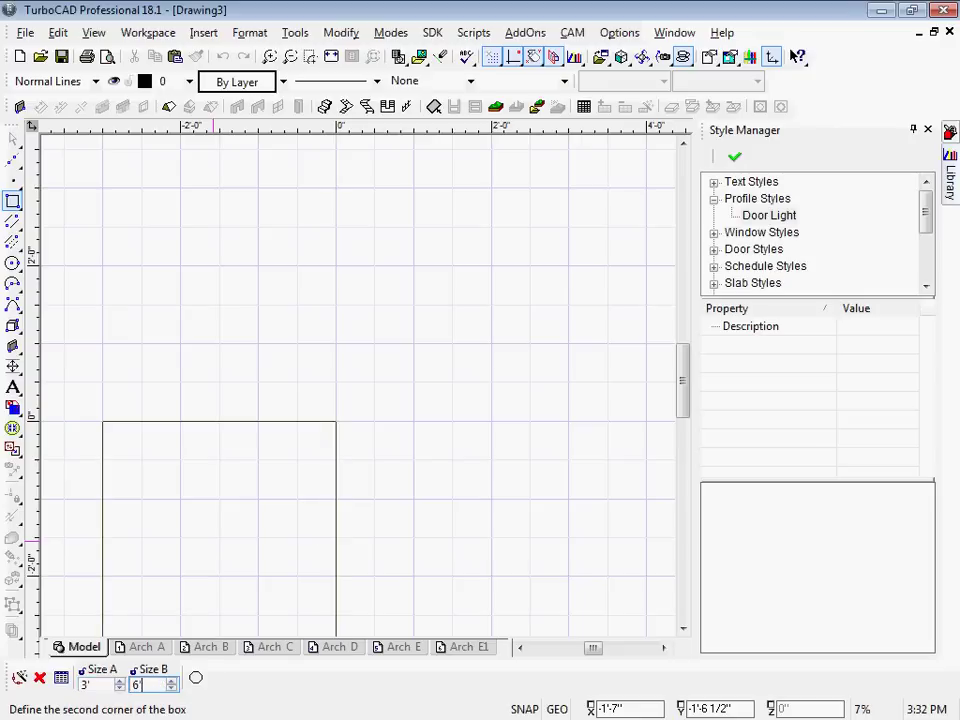
type("8")
key("BackSpace")
Commit the 3' by 6'8" outline, zoom to fit, and draw a 24" by 36" rectangle inside it.
key("Return")
key("ctrl+shift+e")
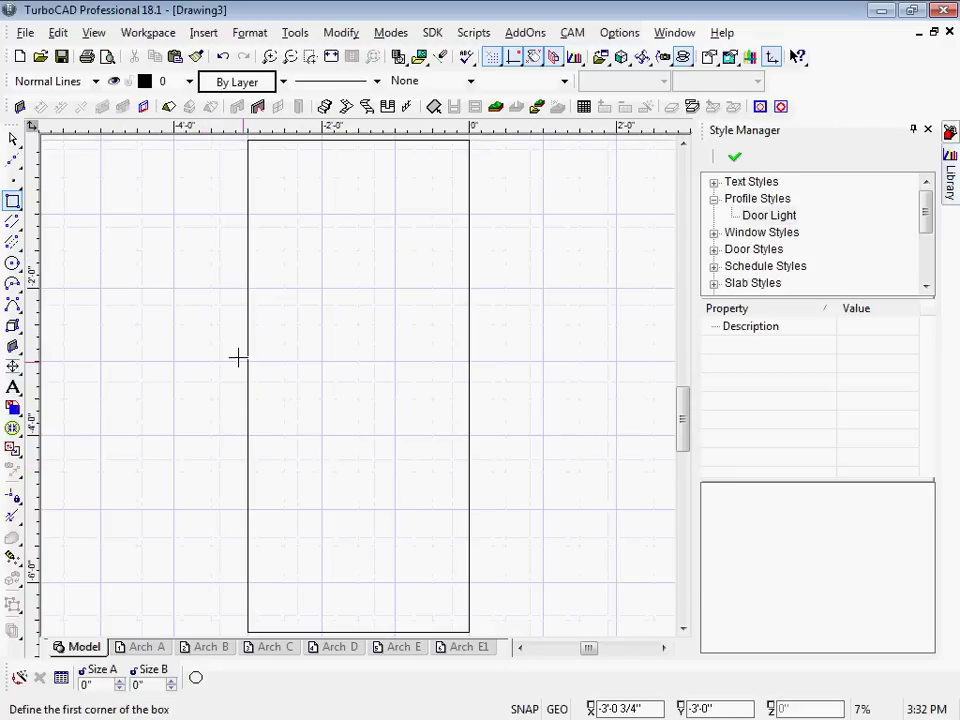
left_click(293, 420)
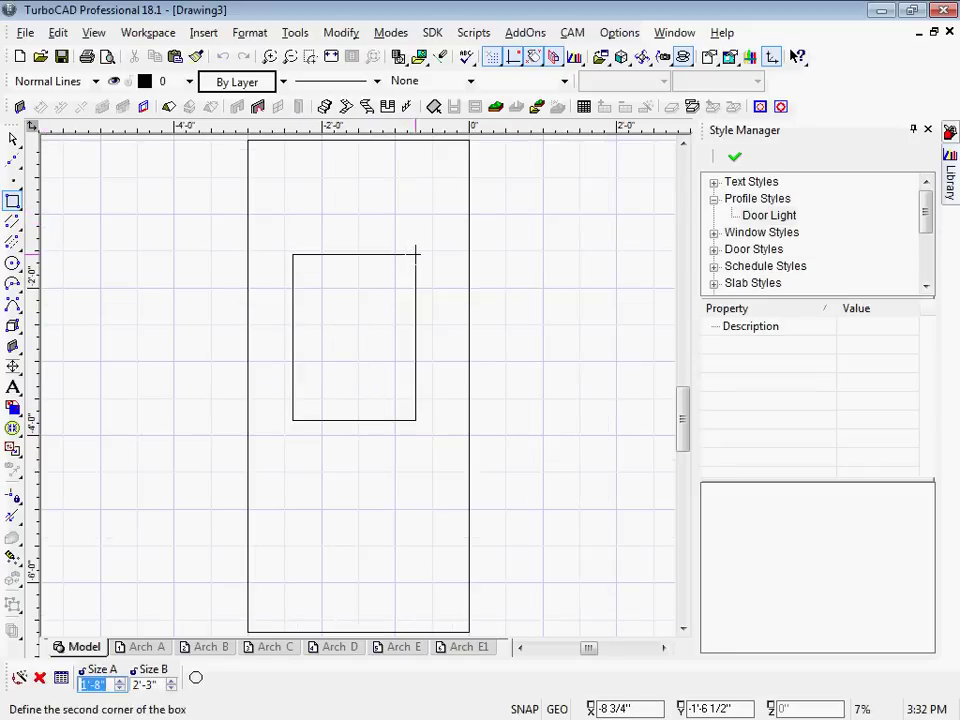
type("24")
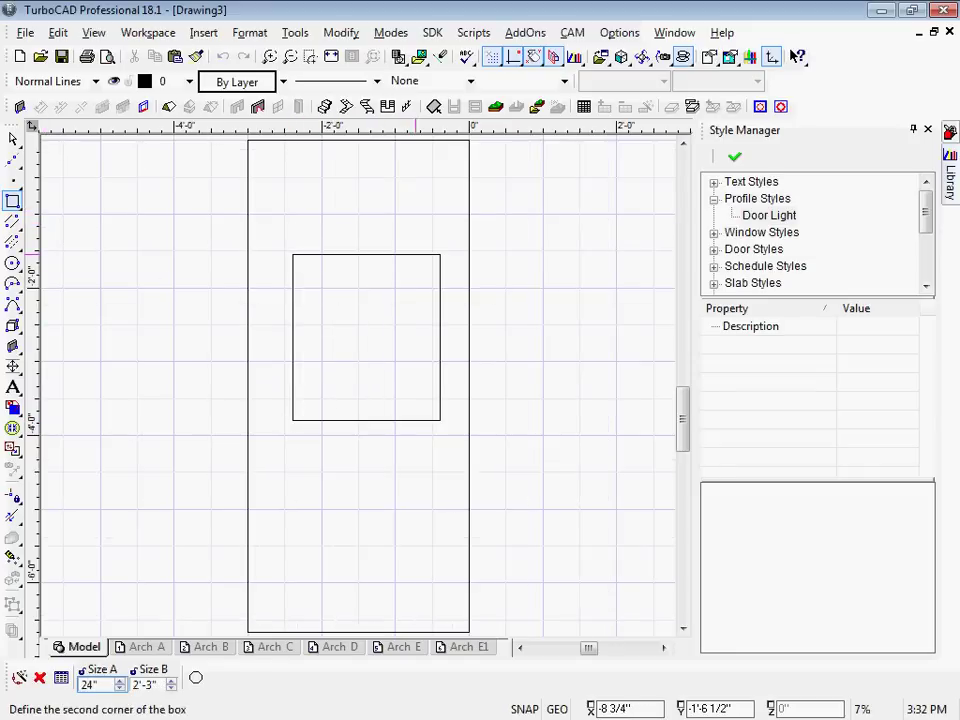
key("Tab")
type("36")
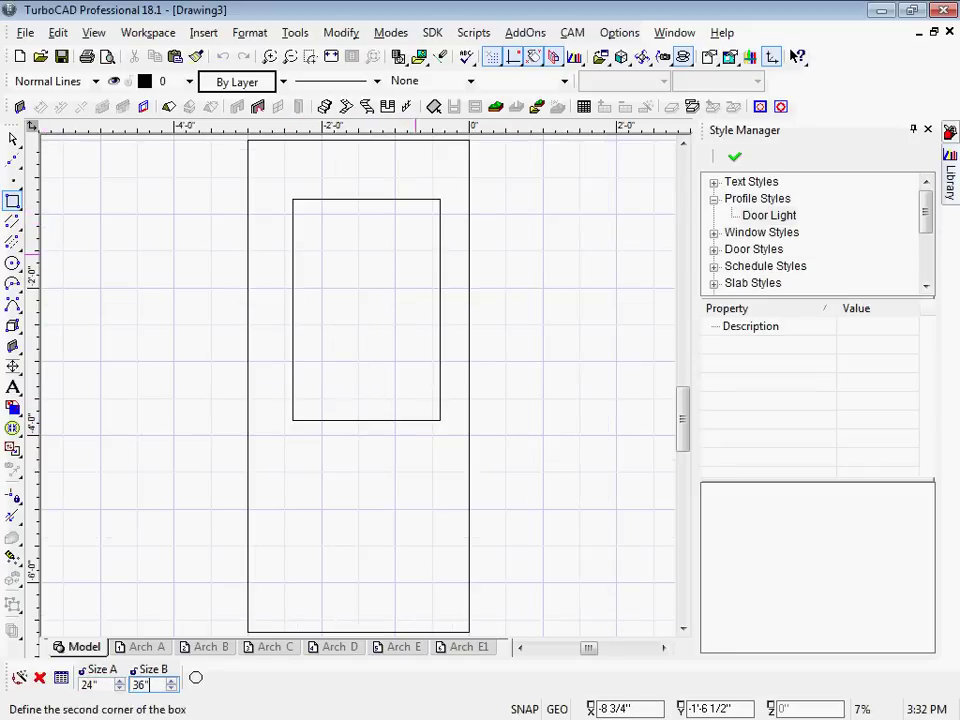
Window-select the inner 24" by 36" rectangle and delete it.
left_click(12, 139)
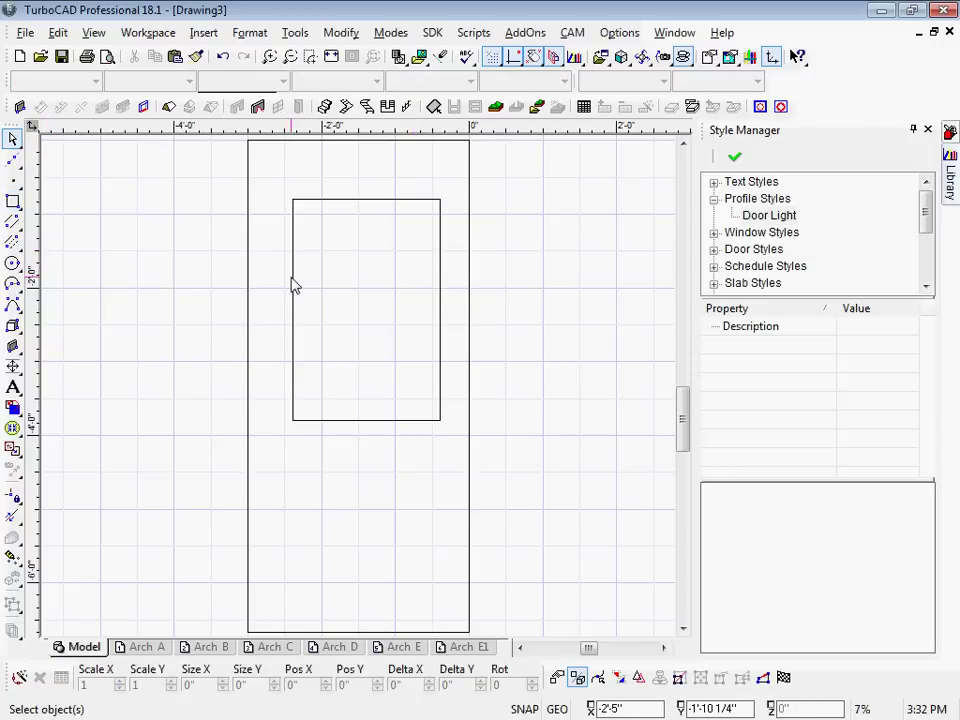
left_click_drag(279, 182, 443, 435)
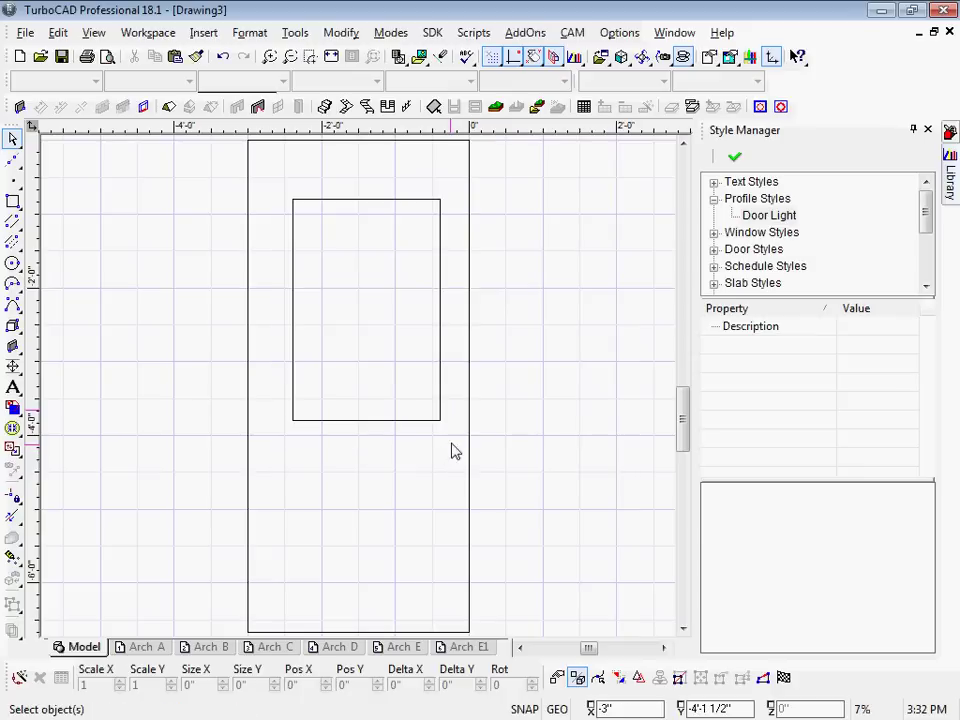
key("Delete")
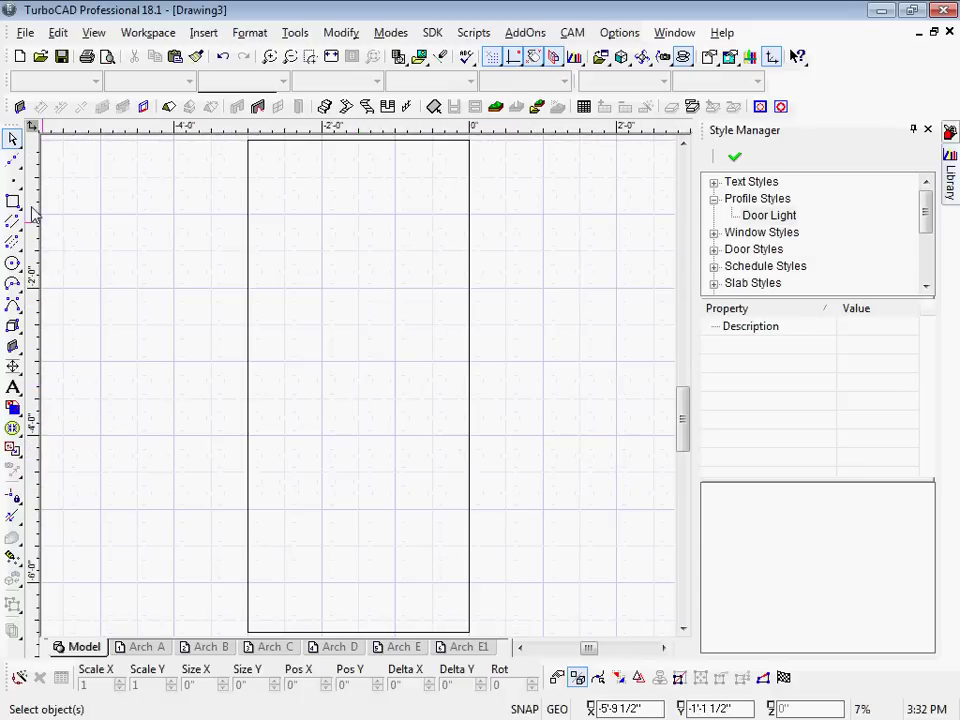
Redraw a 24" by 36" rectangle lower inside the door outline.
left_click(13, 200)
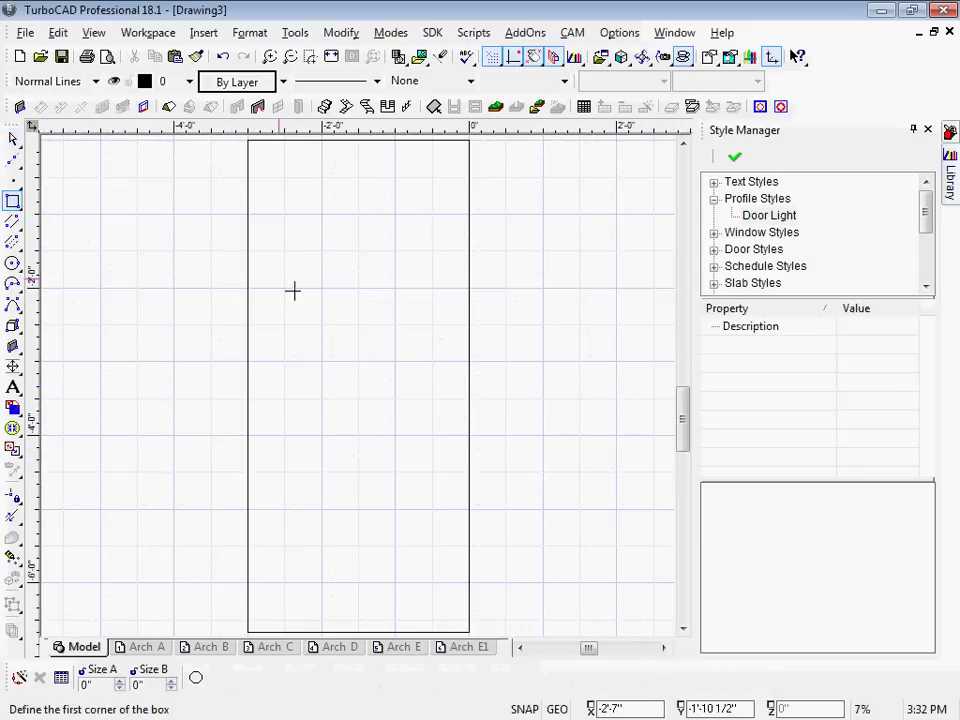
left_click(293, 517)
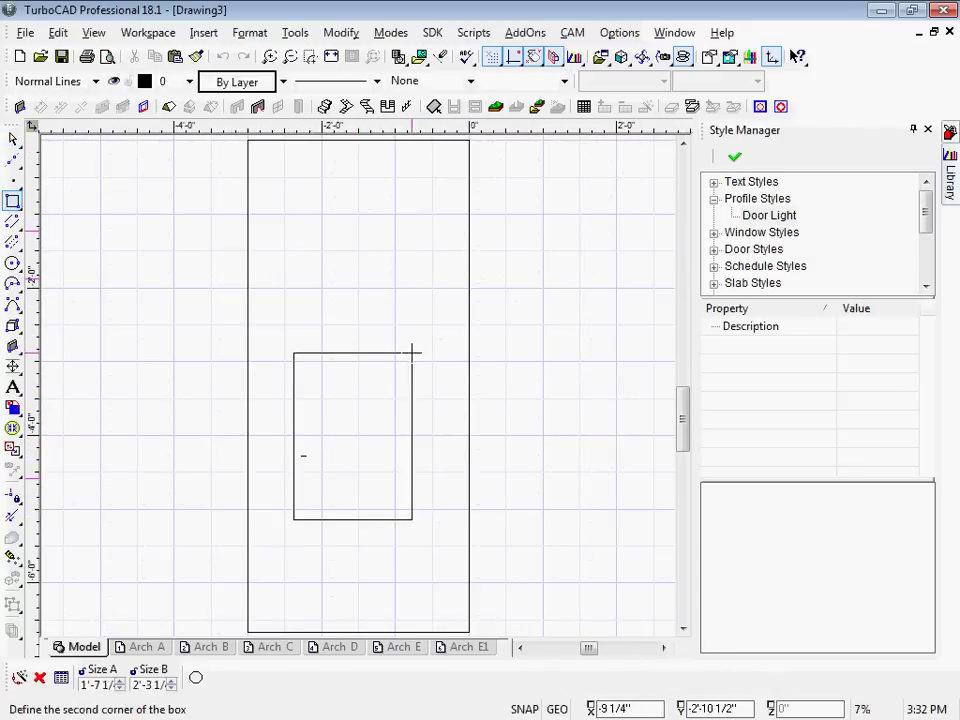
key("Tab")
type("24")
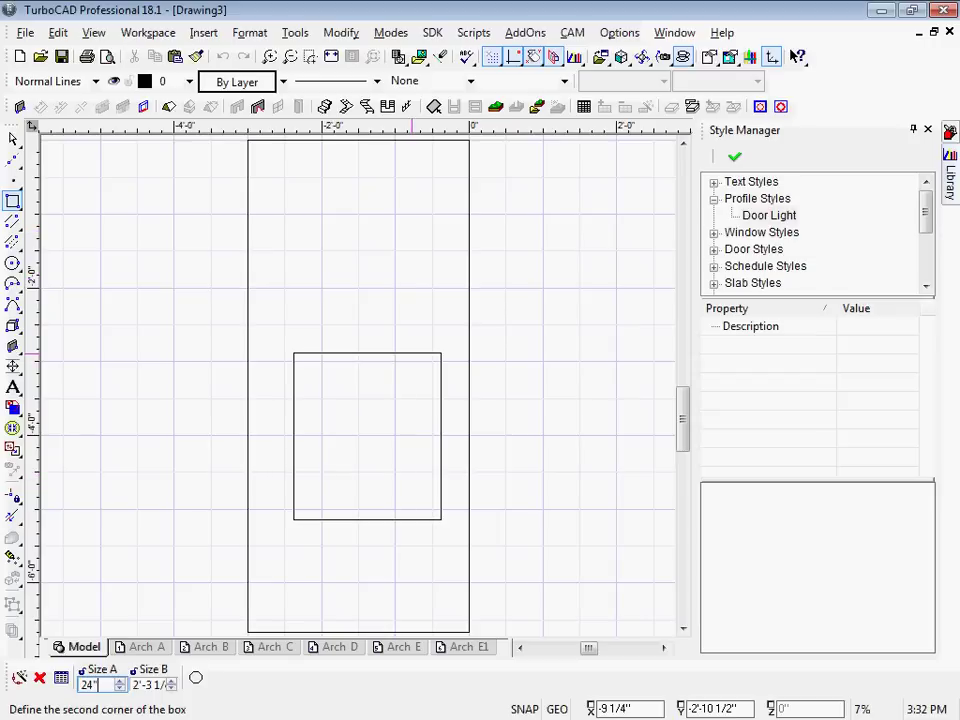
key("Tab")
type("36")
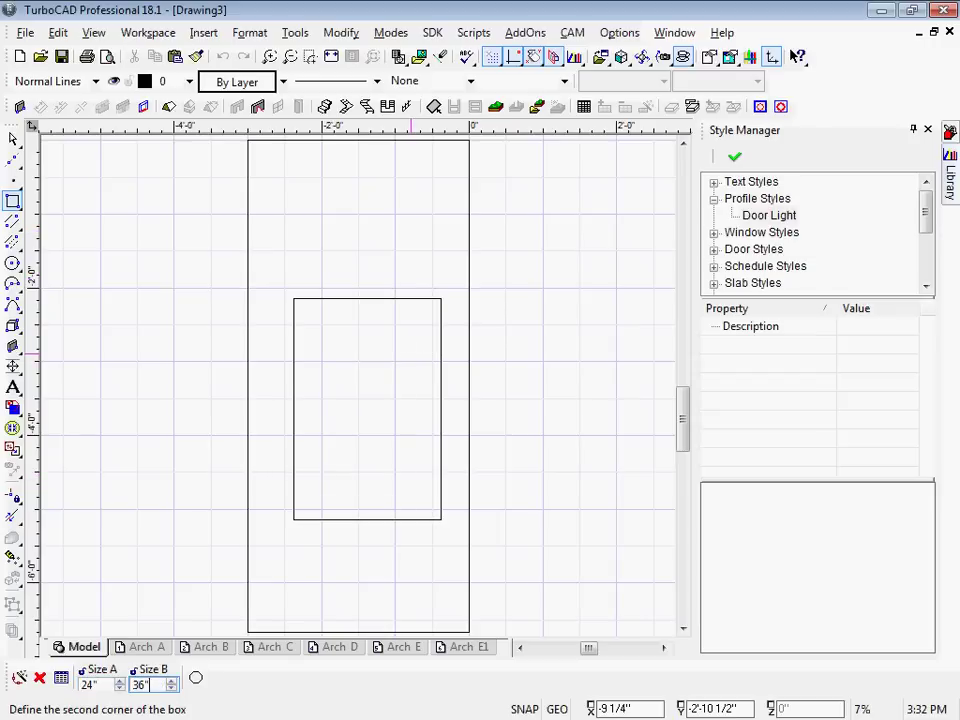
key("Return")
Move the 24" by 36" rectangle to the outline's top, then offset it 6" down with a negative Delta Y.
key("Escape")
left_click(369, 302)
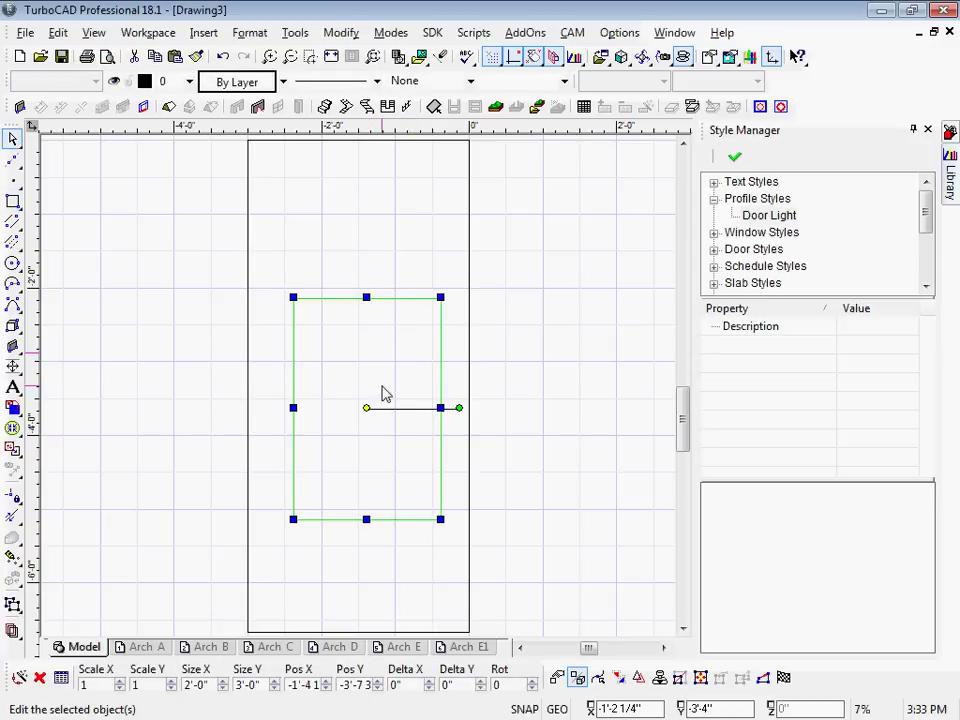
left_click_drag(369, 405, 358, 140)
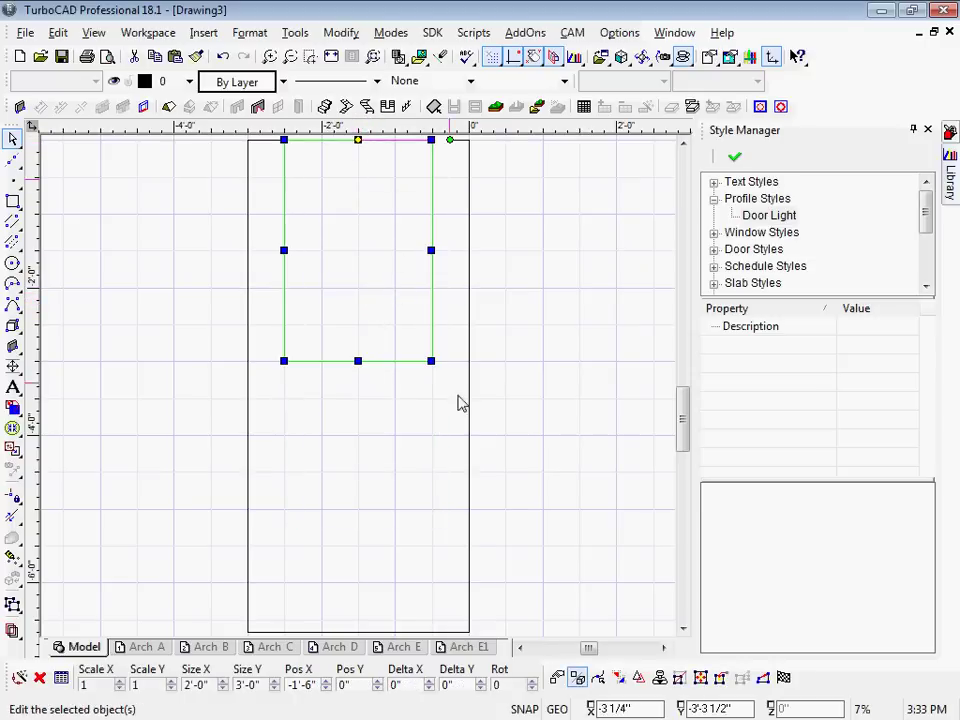
left_click(448, 685)
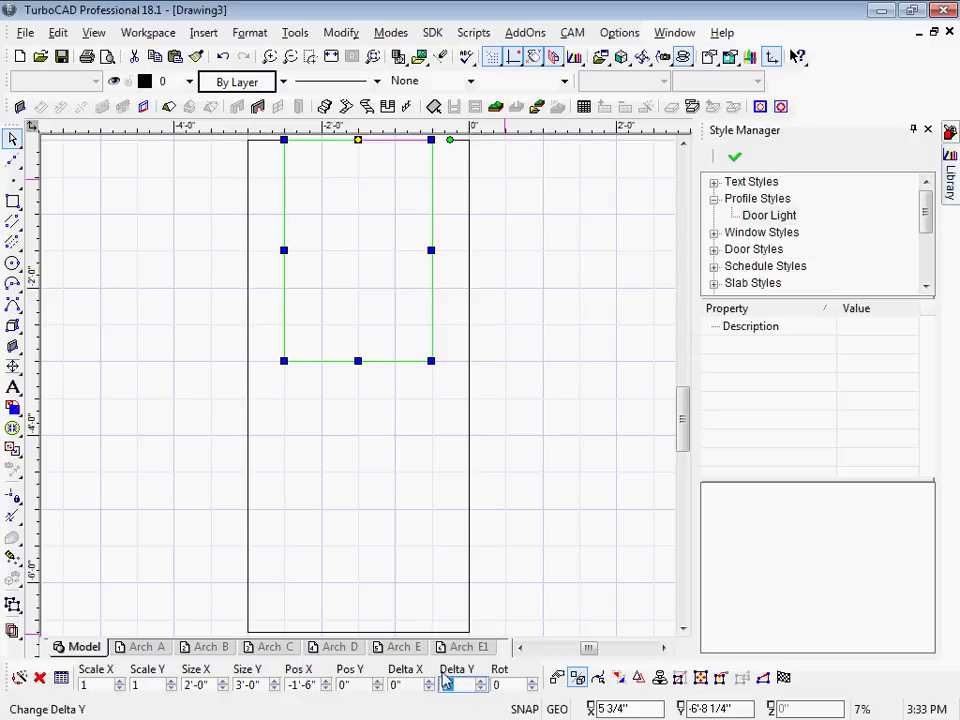
double_click(447, 684)
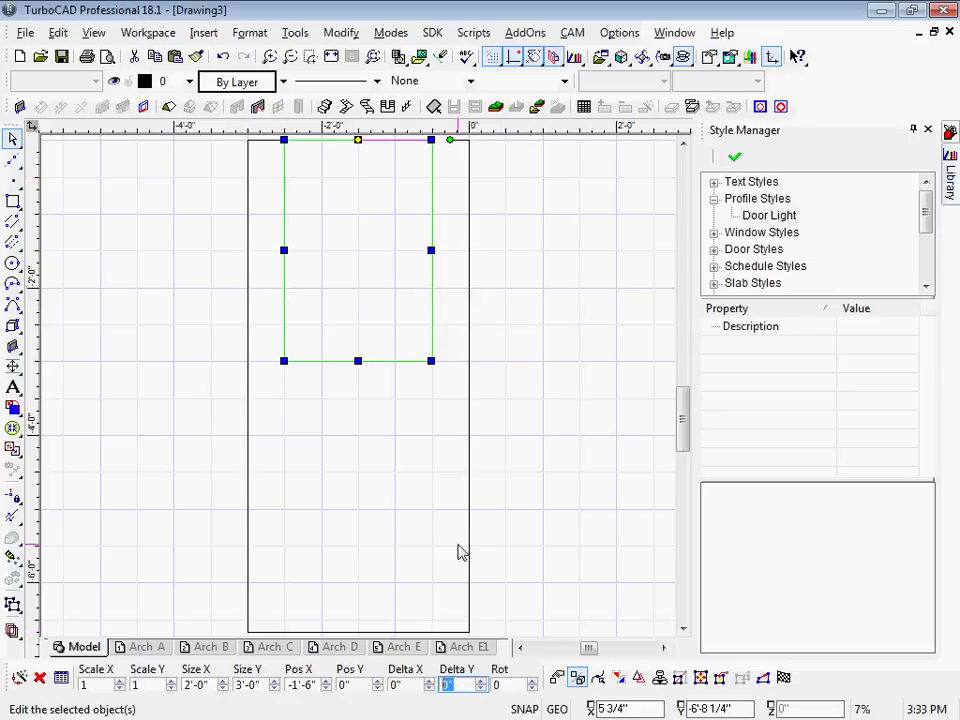
type("-6")
key("Return")
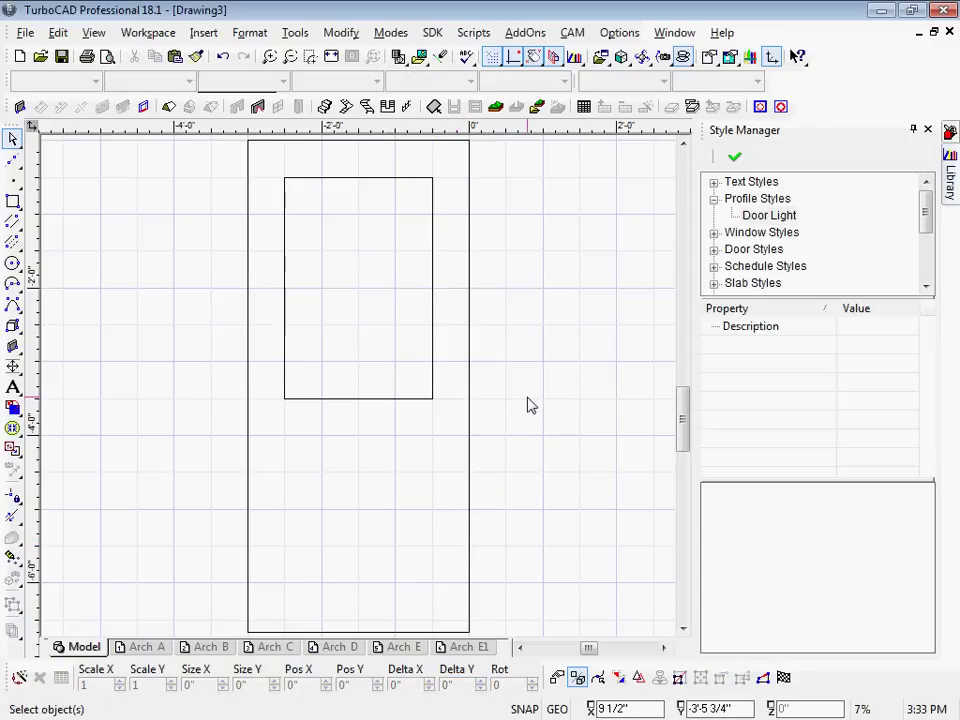
Set the 3' by 6'8" rectangle as Door Light's boundary and the 24" by 36" one as its hole, then save.
left_click(762, 107)
left_click(469, 315)
left_click(88, 678)
left_click(782, 106)
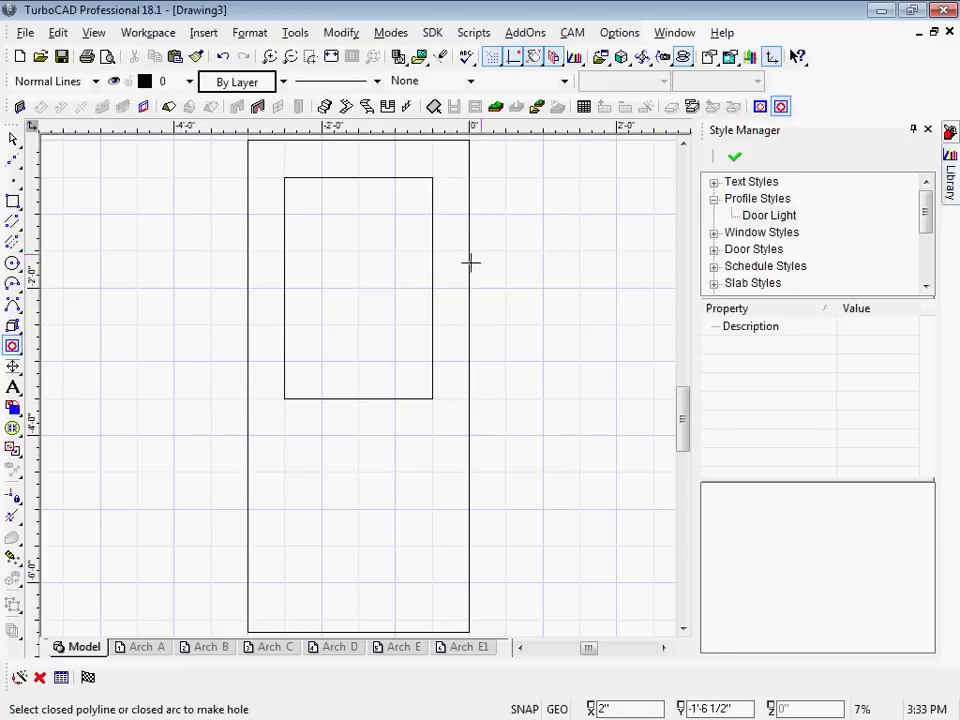
left_click(435, 298)
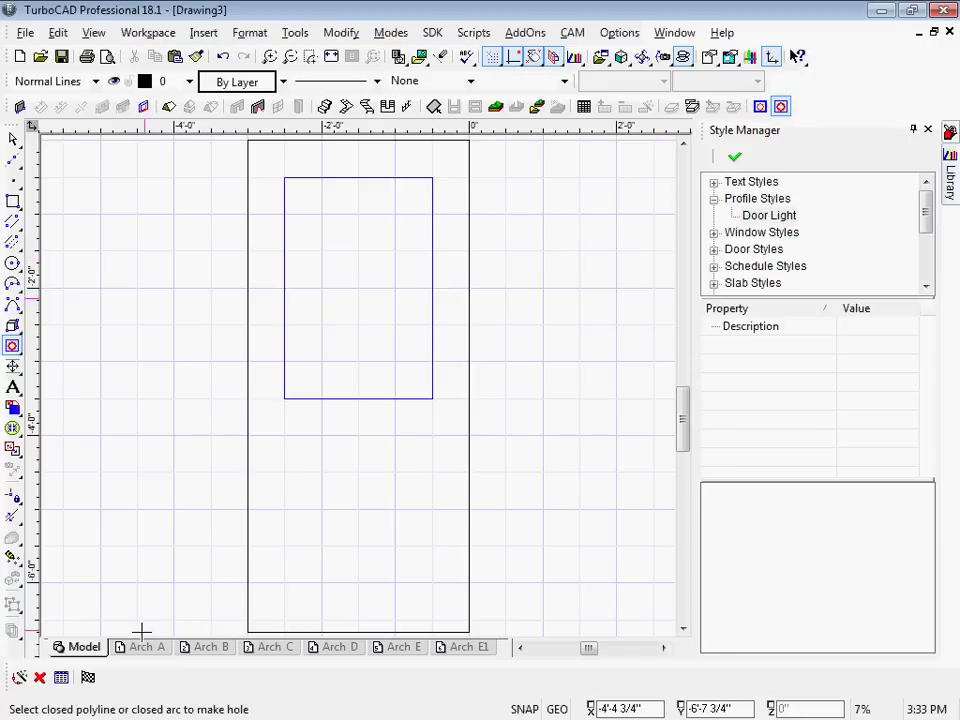
left_click(88, 678)
left_click(735, 157)
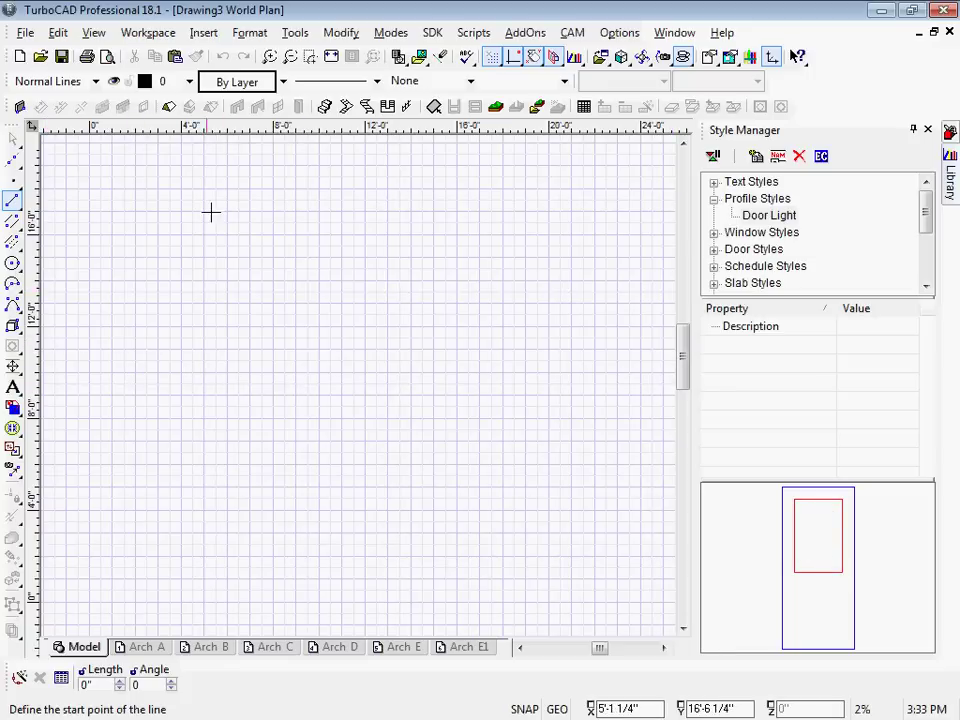
Draw a straight horizontal wall from left to right across the drawing.
left_click(19, 106)
left_click(132, 357)
left_click(594, 330)
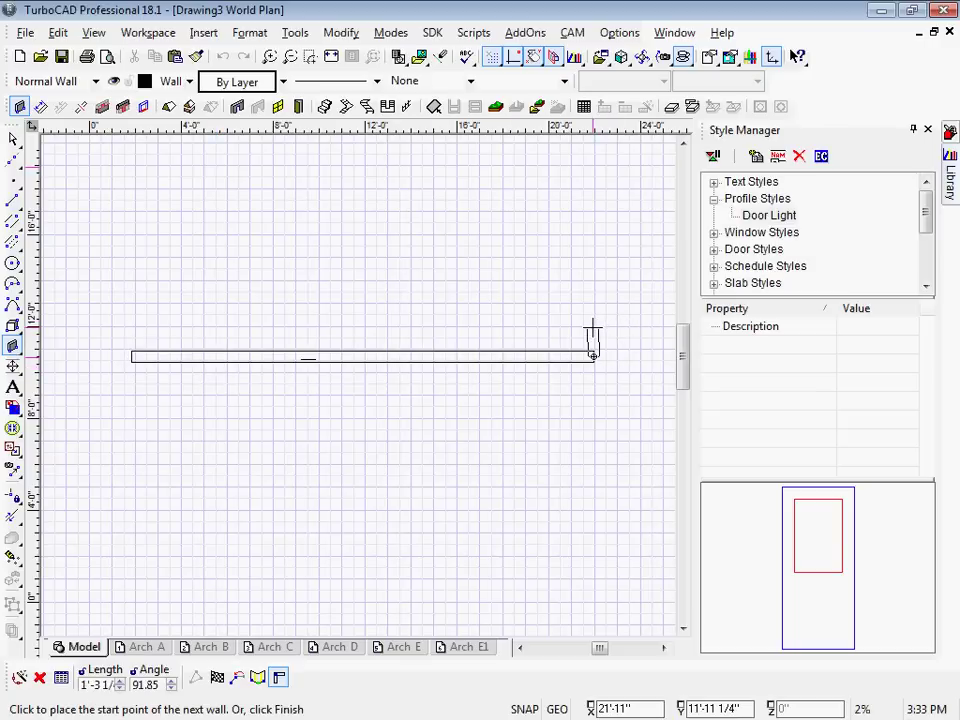
key("Escape")
In Style Manager, set the Single door style's Profile to Door Light.
left_click(714, 249)
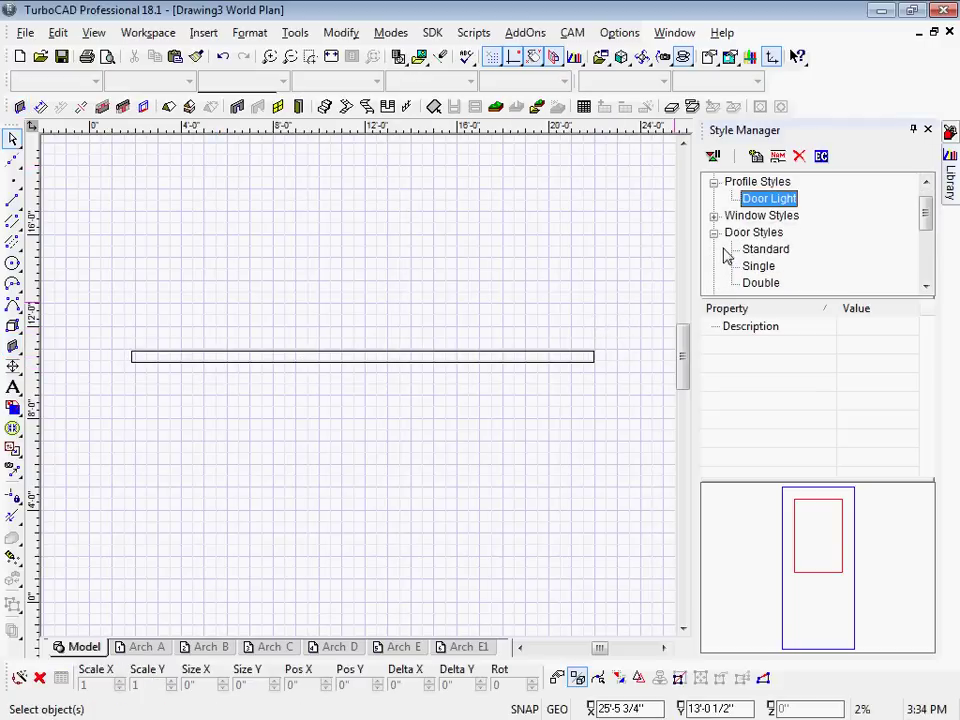
left_click(758, 266)
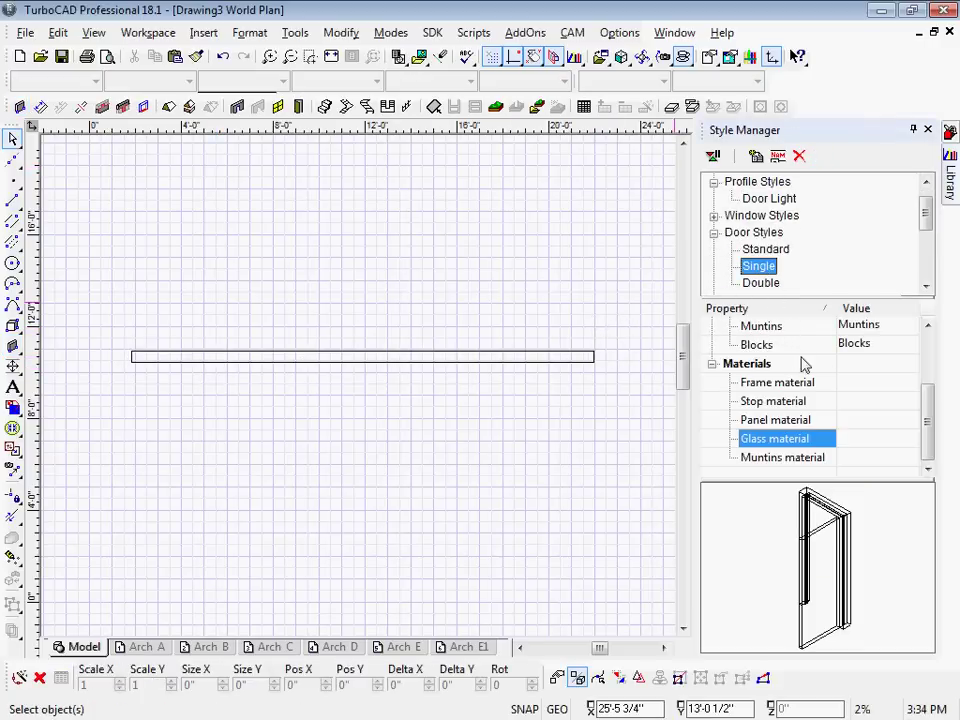
left_click_drag(926, 401, 928, 365)
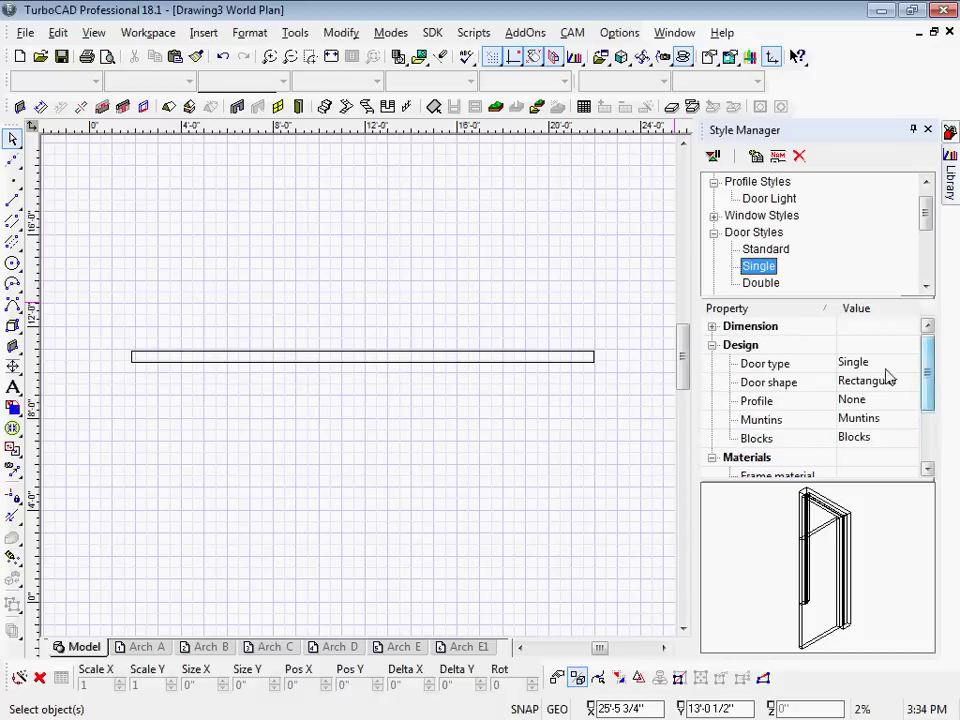
left_click(879, 401)
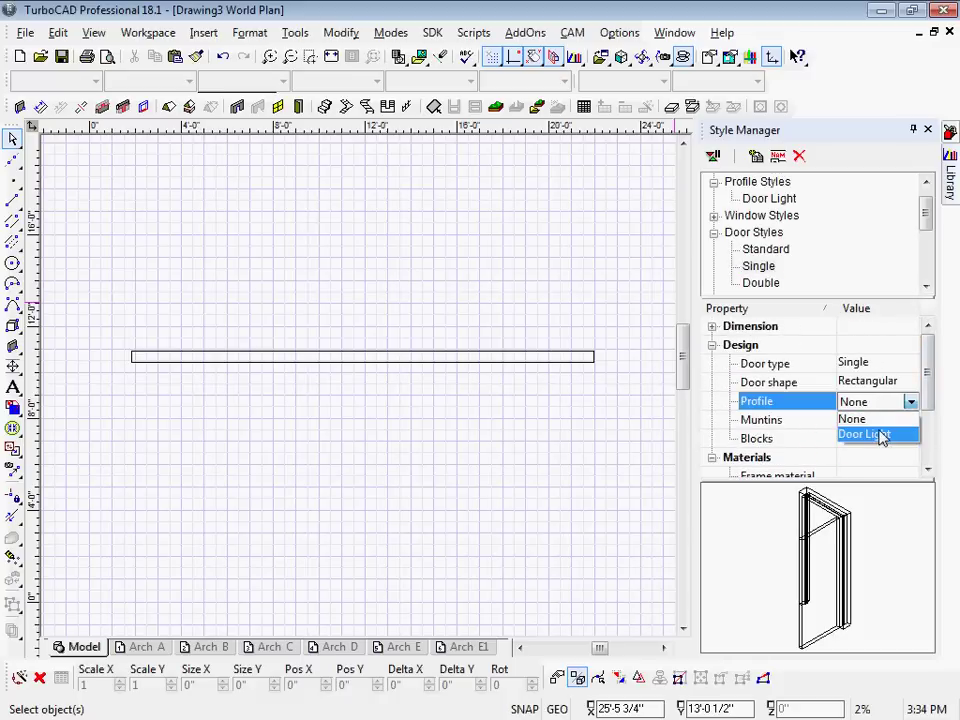
left_click(879, 434)
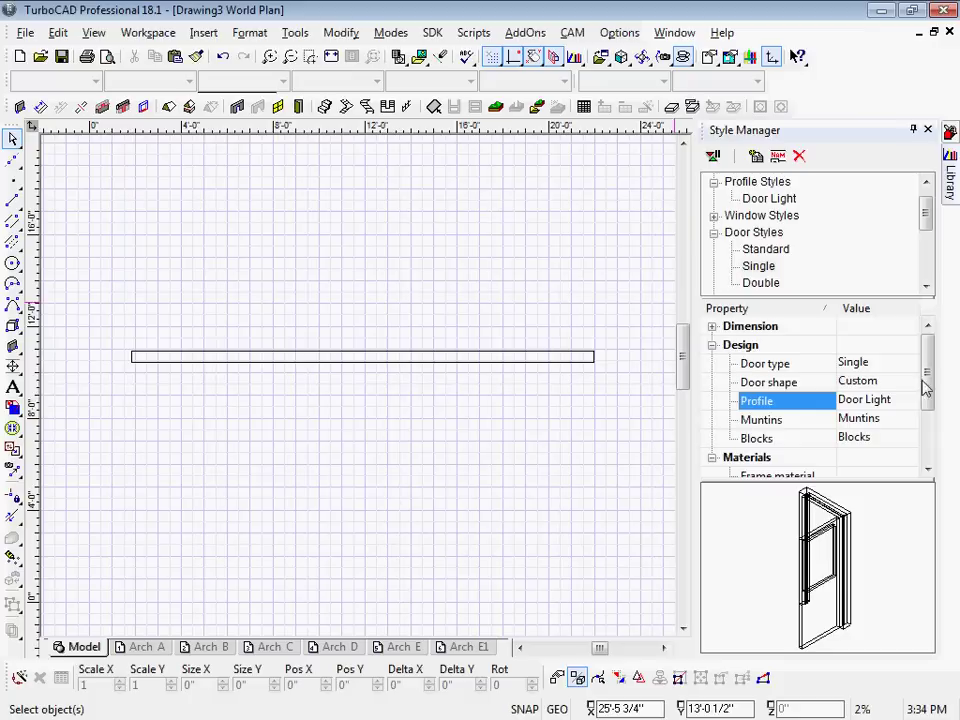
left_click_drag(926, 375, 930, 420)
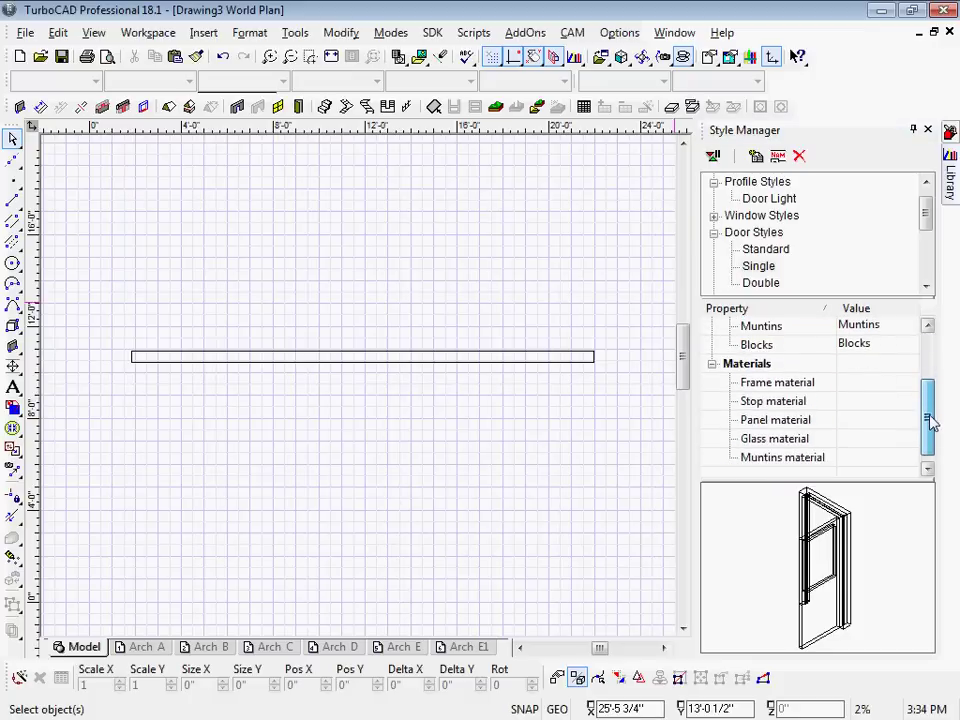
Set the Single door's glass material to Glass\Glass in the Materials dialog.
left_click(870, 442)
left_click(899, 488)
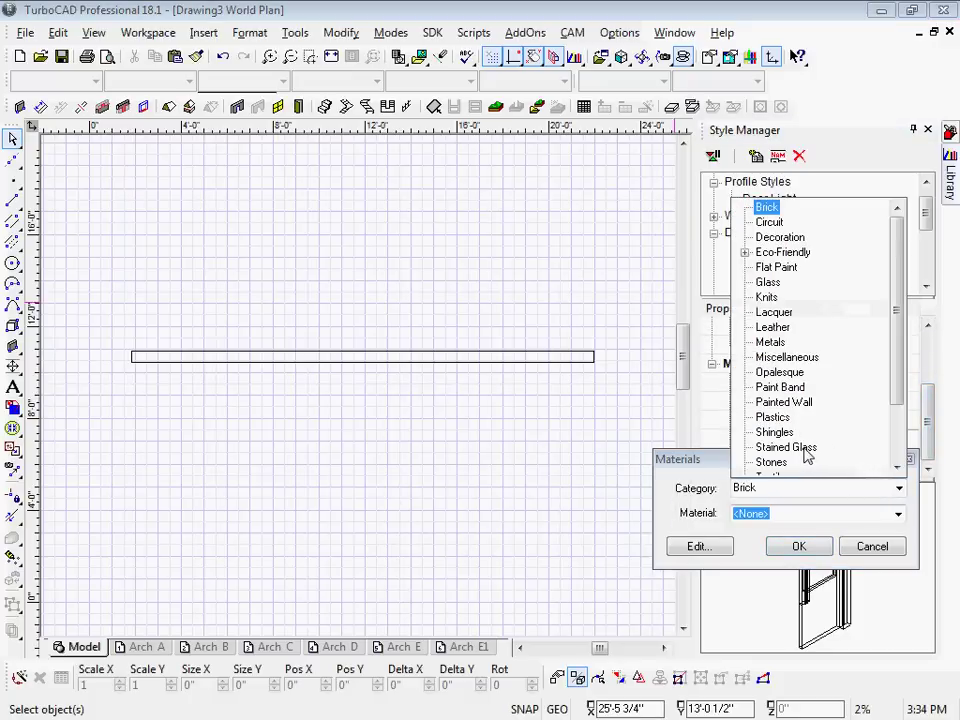
left_click(766, 284)
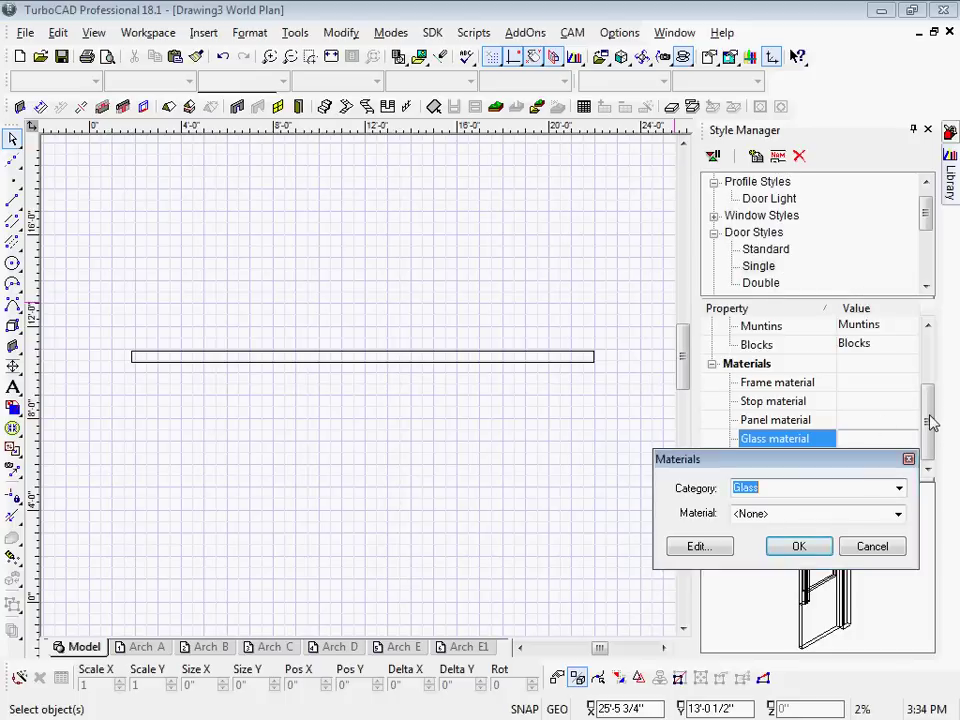
left_click(898, 513)
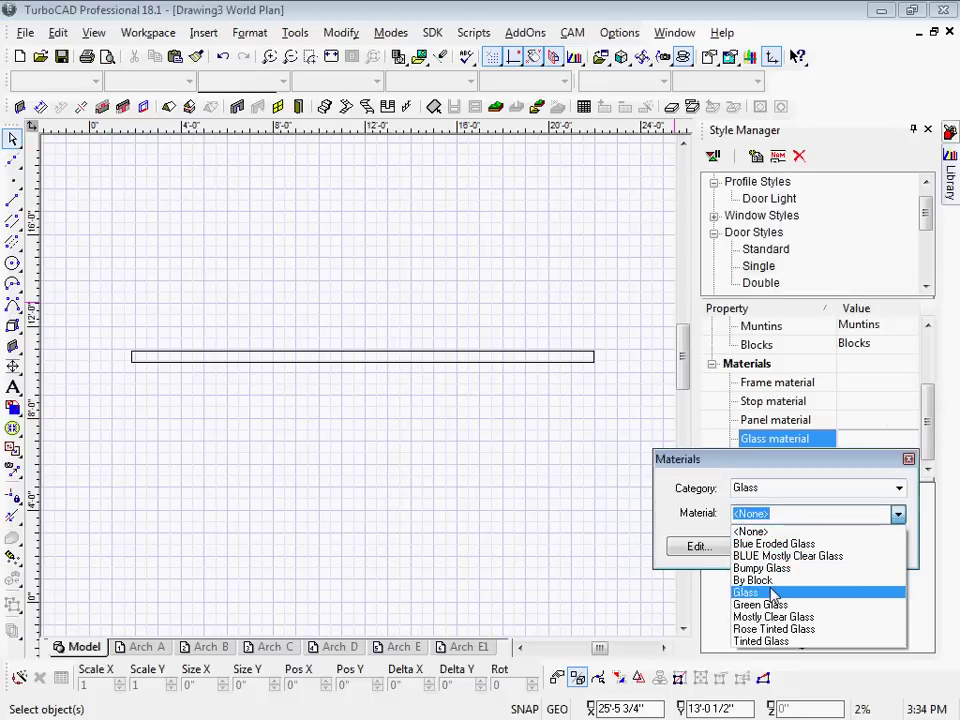
left_click(772, 592)
left_click(799, 547)
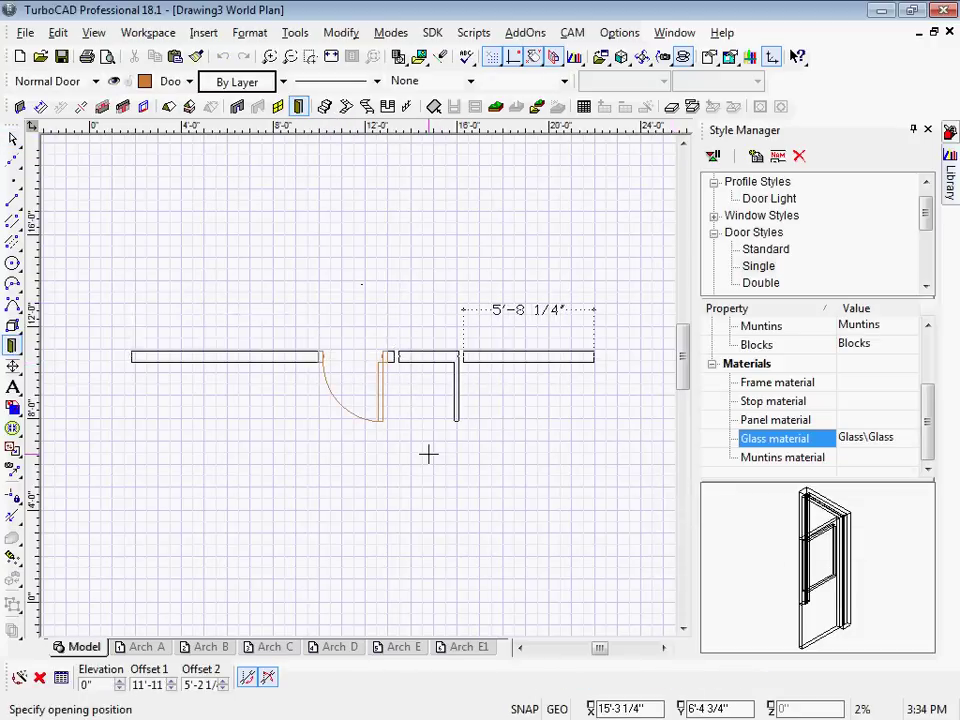
Switch to the Isometric_SE view while placing the Single door, then stop placing doors.
right_click(337, 254)
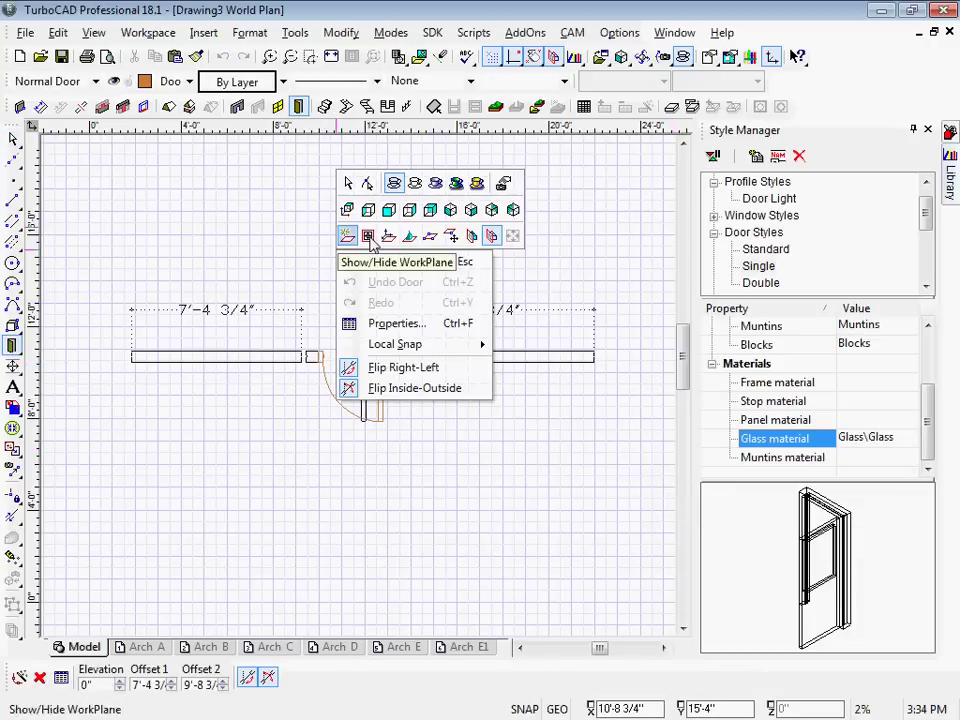
left_click(472, 211)
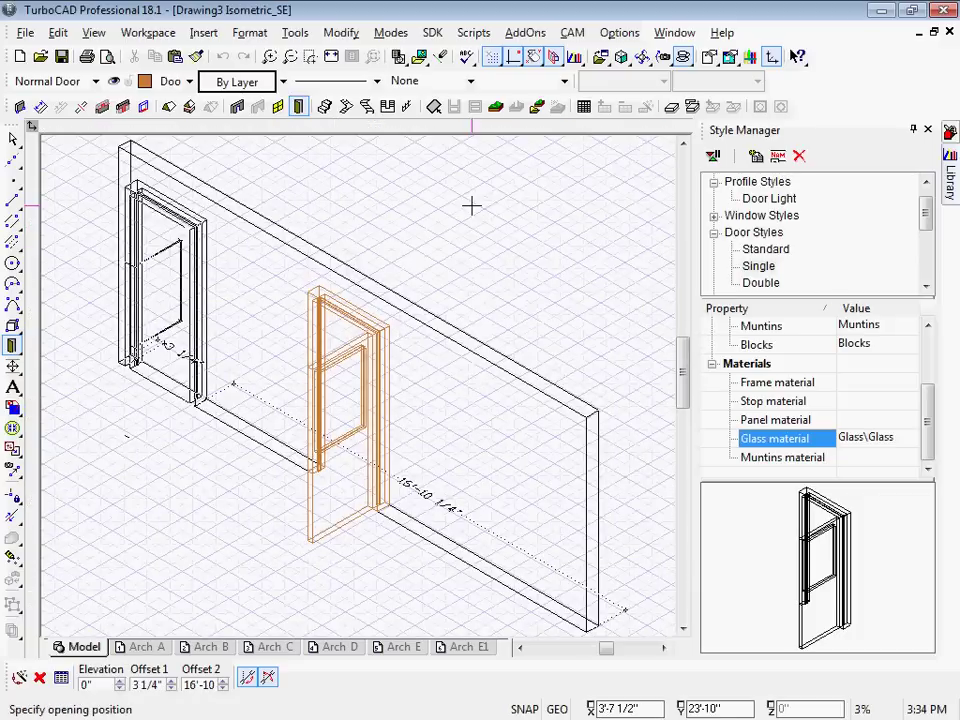
key("Escape")
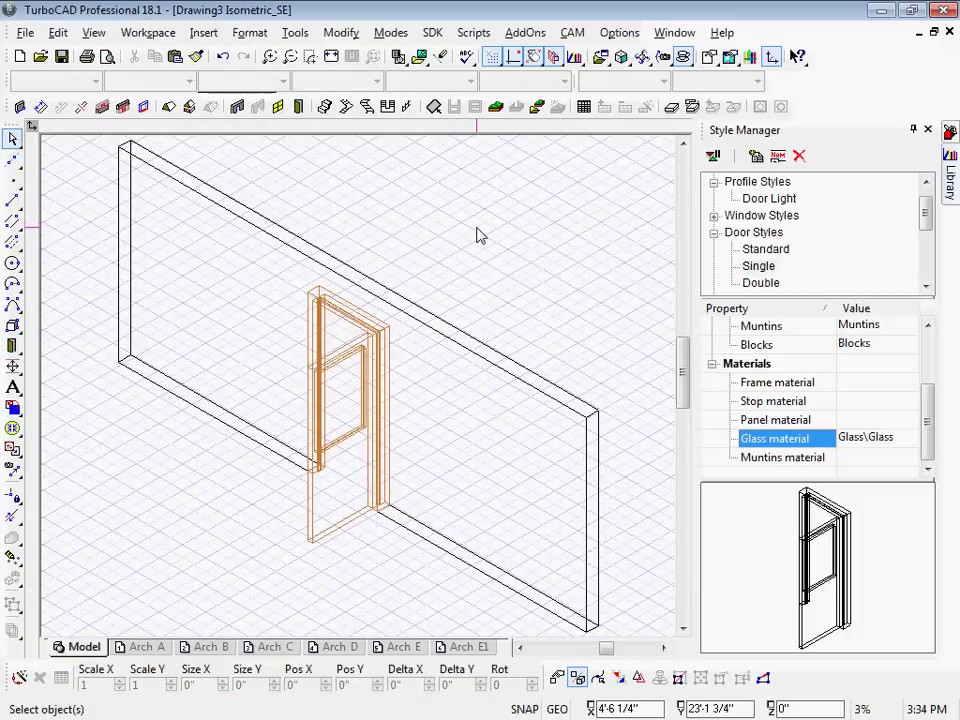
Render the wall and door in Quality Render, orbit to frame the door, and hide the grid.
left_click(686, 60)
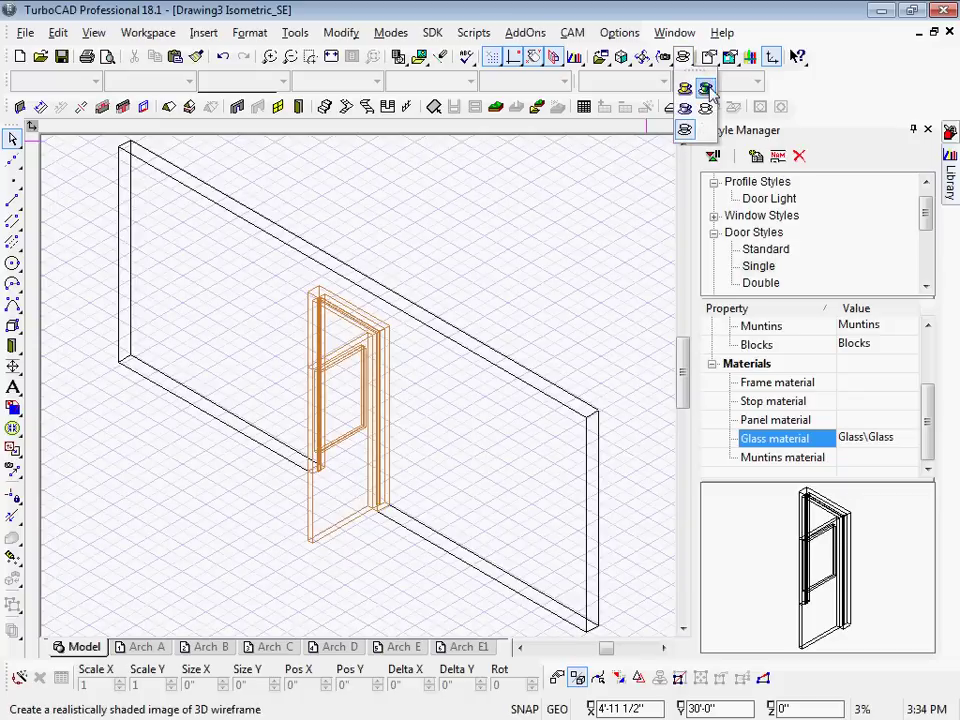
left_click(706, 88)
left_click(499, 427)
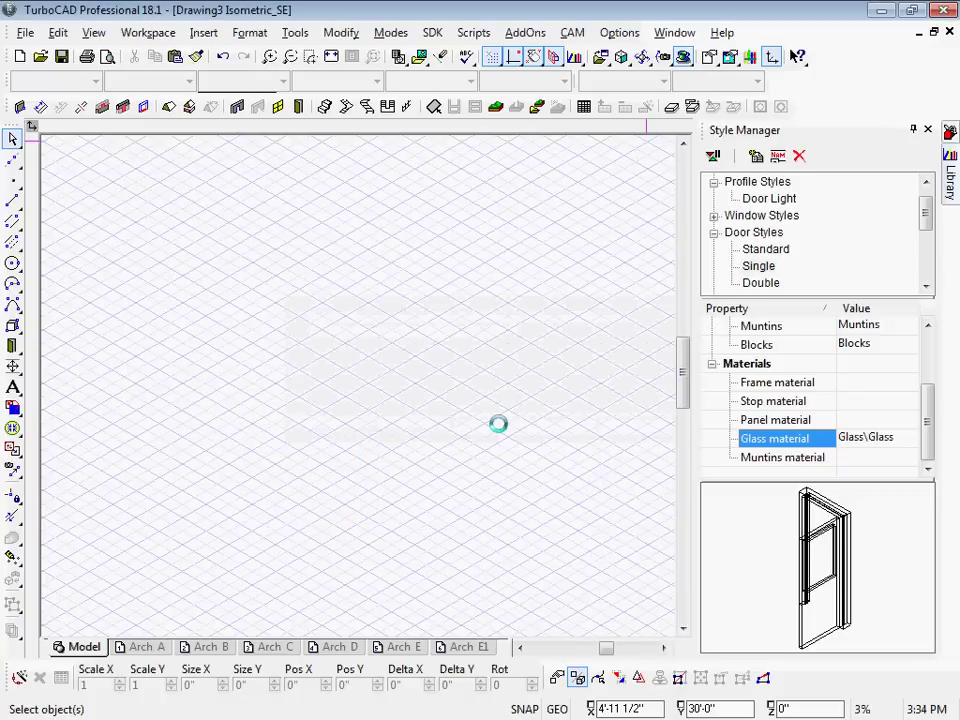
middle_click_drag(499, 431, 466, 352)
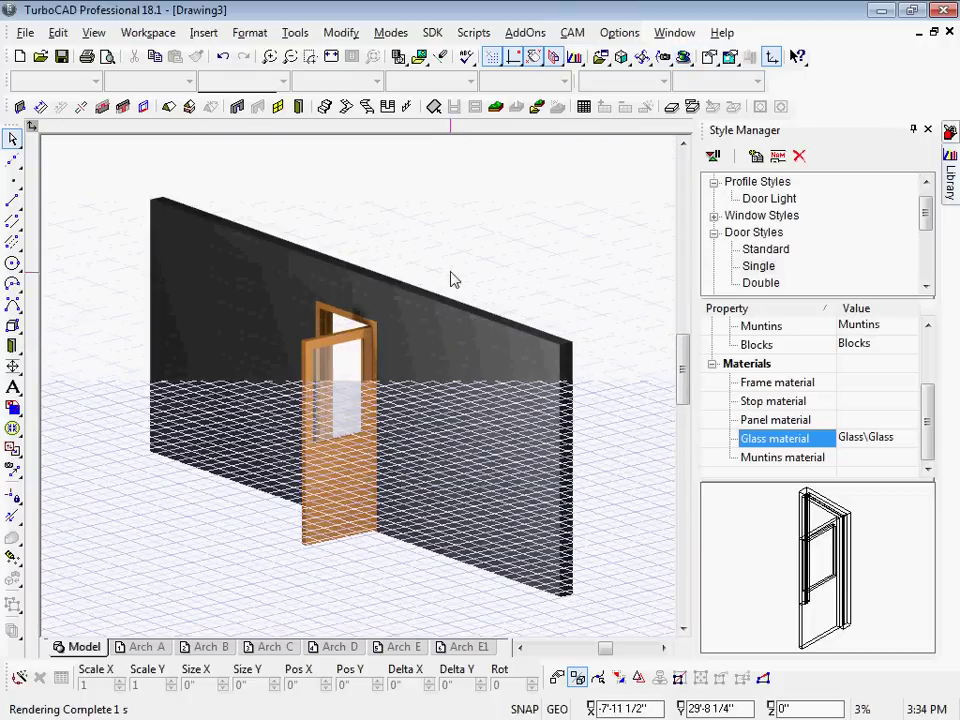
left_click(493, 57)
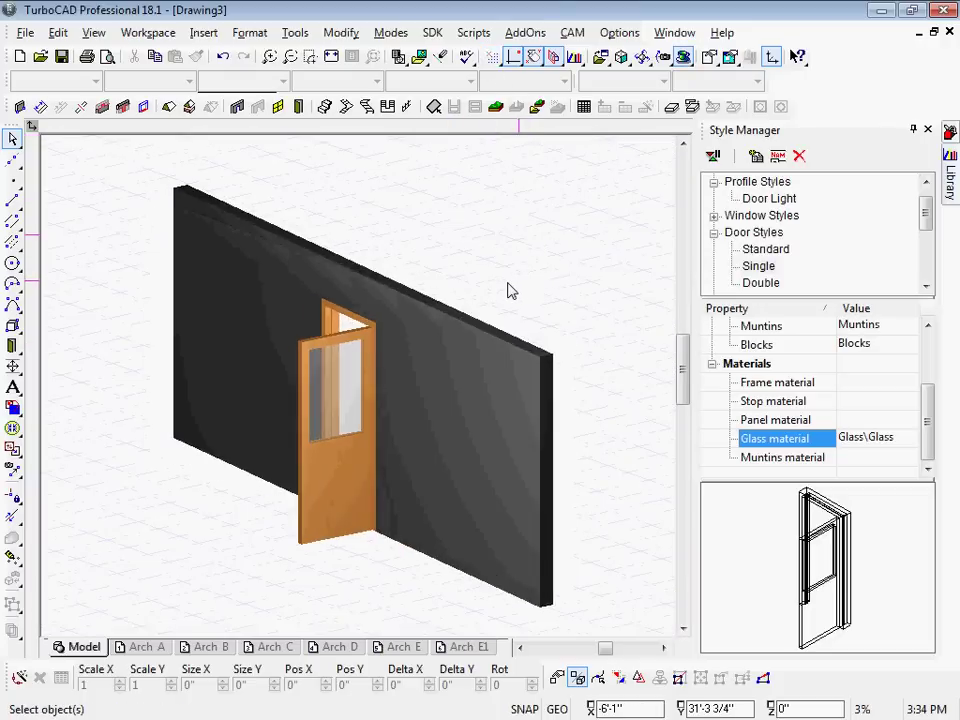